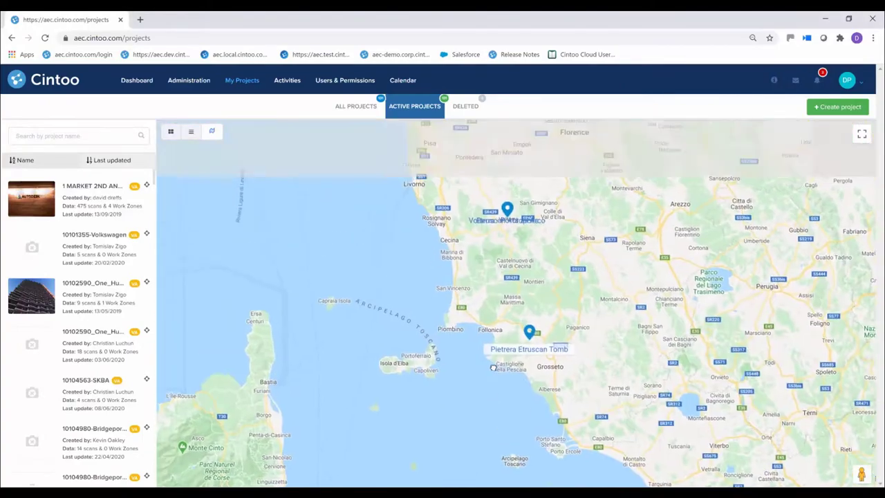
# Find Volterra on the project map and open the Volterra - Porta all Arco project from its marker
pyautogui.scroll(2, 490, 269)
pyautogui.moveTo(541, 317); pyautogui.dragTo(522, 365)
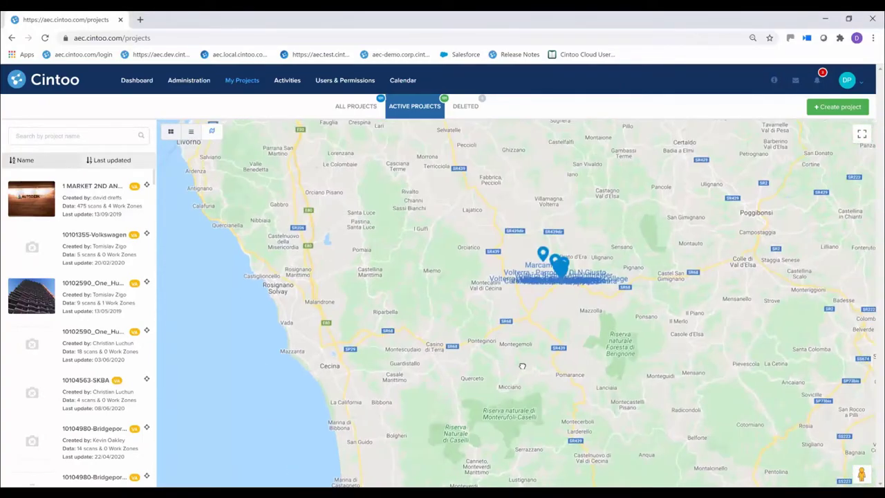
pyautogui.scroll(5, 538, 344)
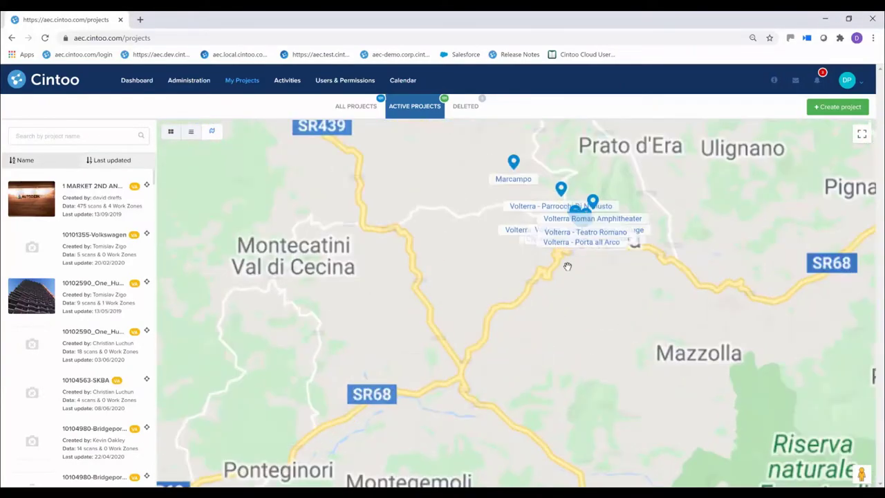
pyautogui.moveTo(606, 217); pyautogui.dragTo(495, 409)
pyautogui.scroll(1, 539, 370)
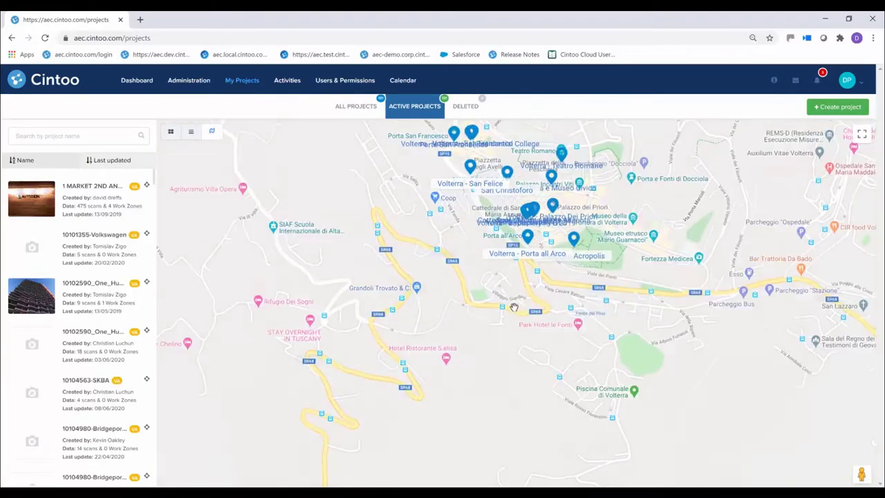
pyautogui.moveTo(534, 329); pyautogui.dragTo(538, 400)
pyautogui.click(536, 296)
pyautogui.click(527, 294)
pyautogui.click(525, 315)
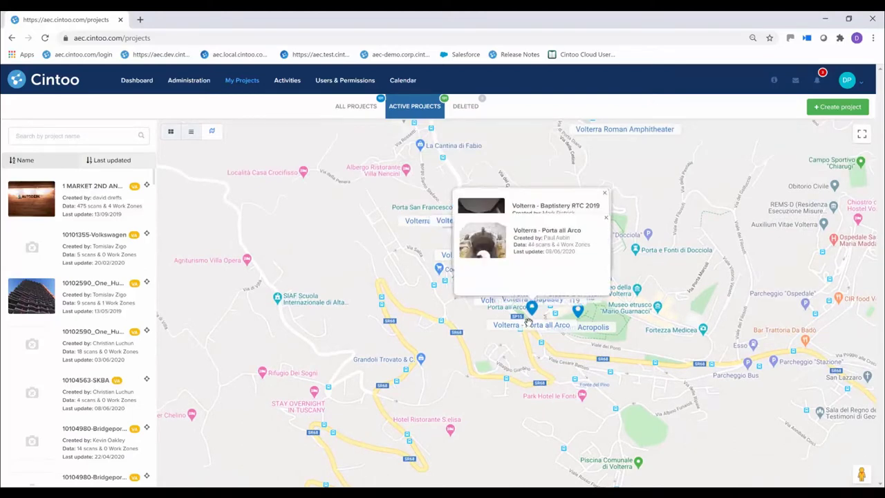
pyautogui.click(529, 323)
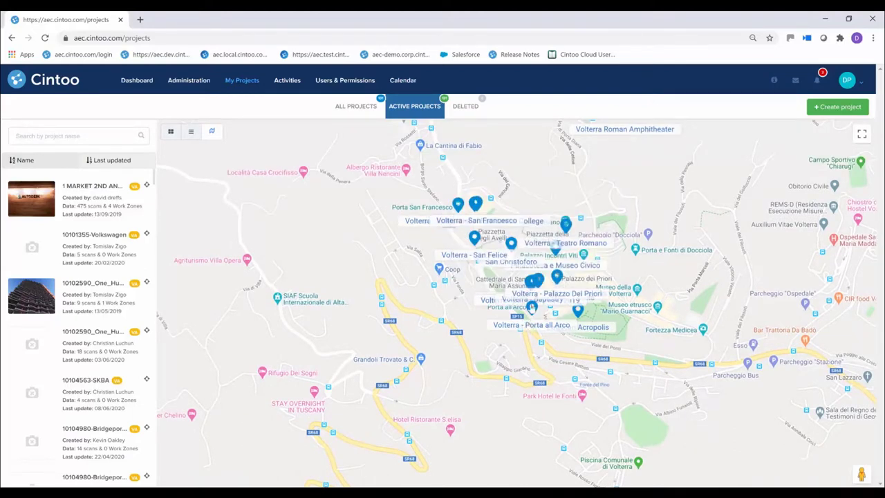
pyautogui.click(531, 307)
pyautogui.click(491, 278)
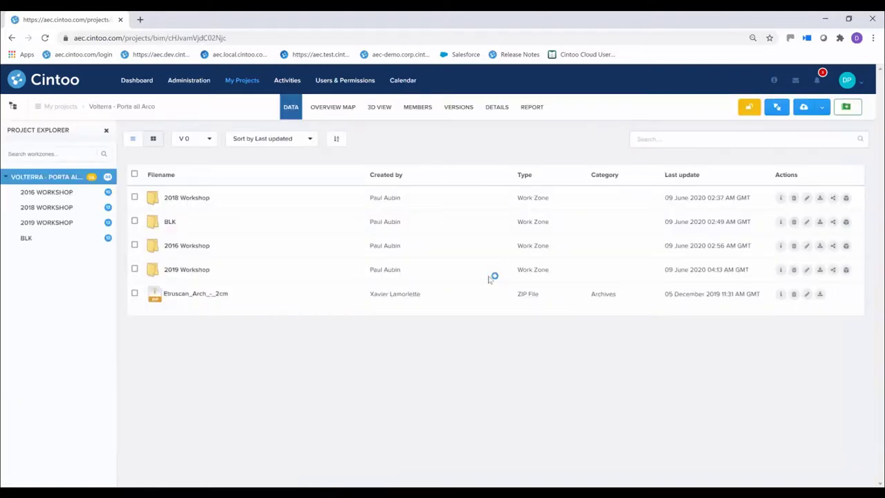
# Browse the scan files and their previews in the 2016 Workshop and 2018 Workshop work zones
pyautogui.click(105, 222)
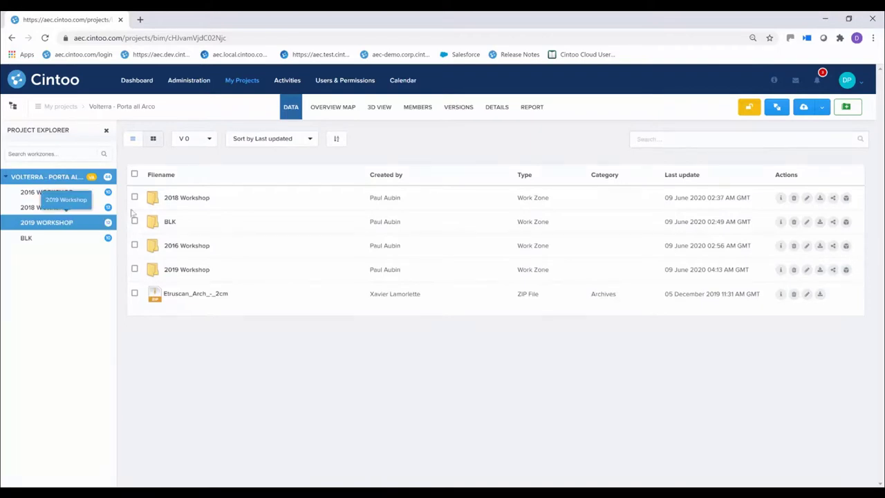
pyautogui.click(49, 192)
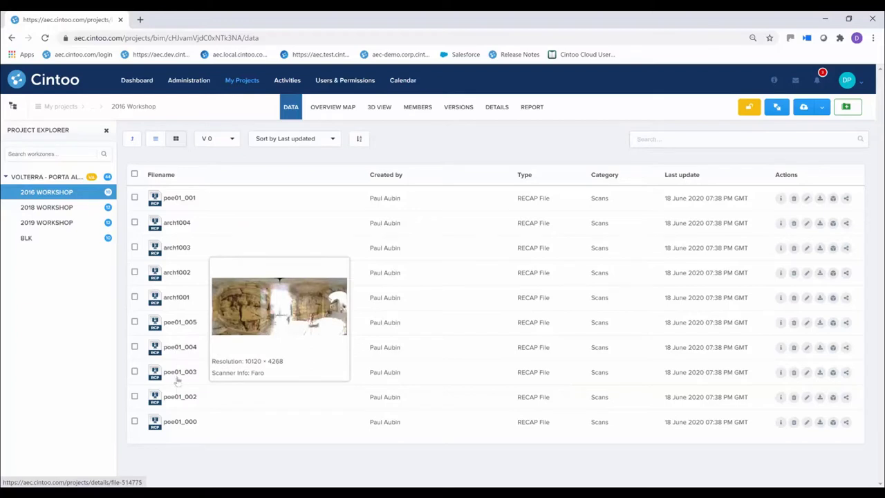
pyautogui.click(70, 209)
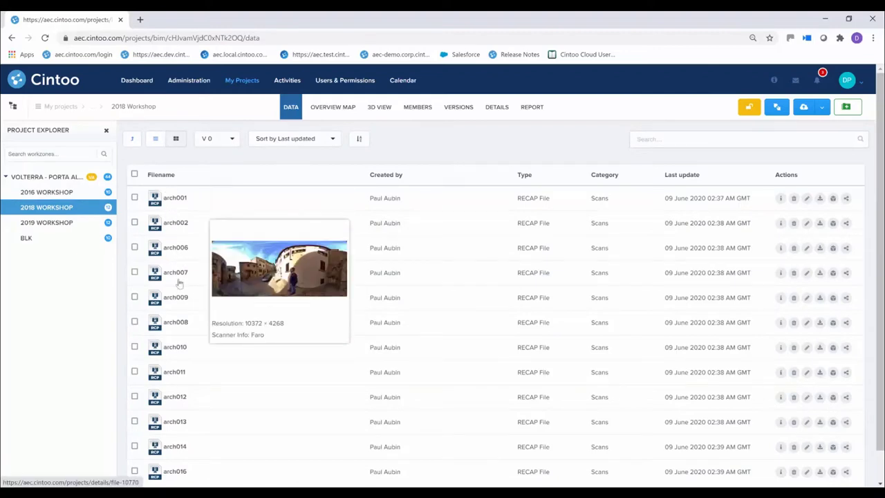
# View the details and enlarged panorama of scan arch009, and close both
pyautogui.click(178, 304)
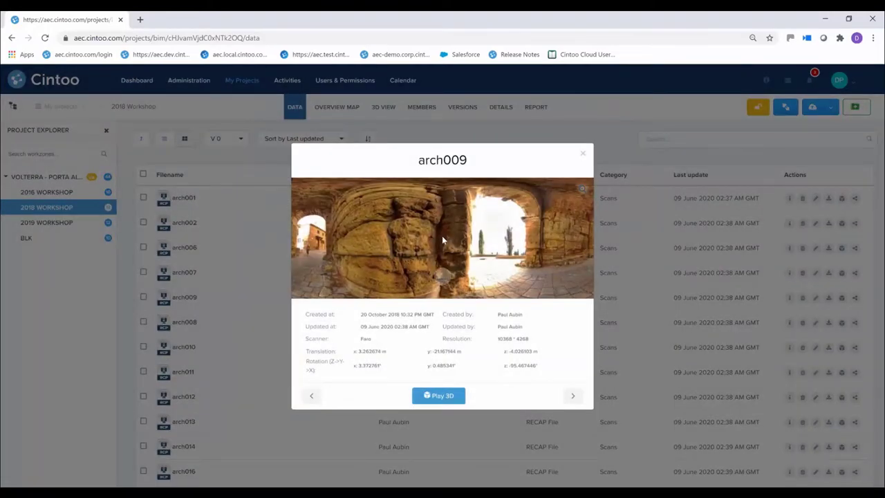
pyautogui.click(442, 240)
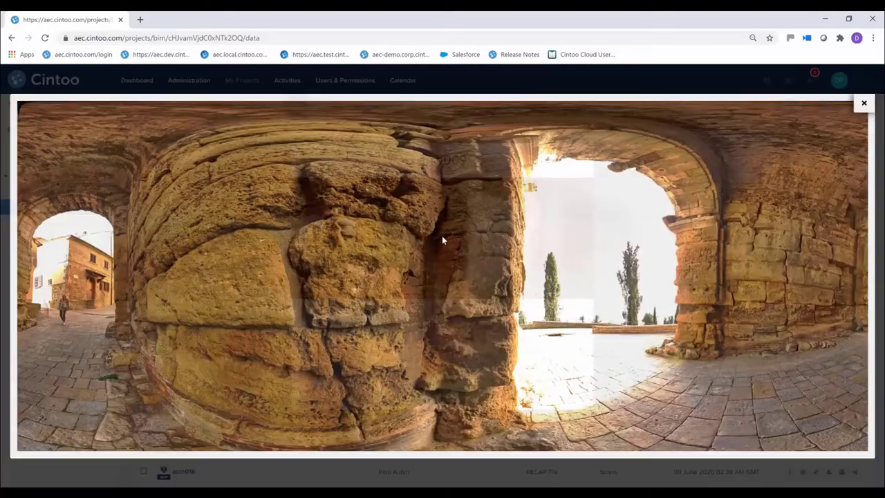
pyautogui.click(863, 103)
pyautogui.click(578, 155)
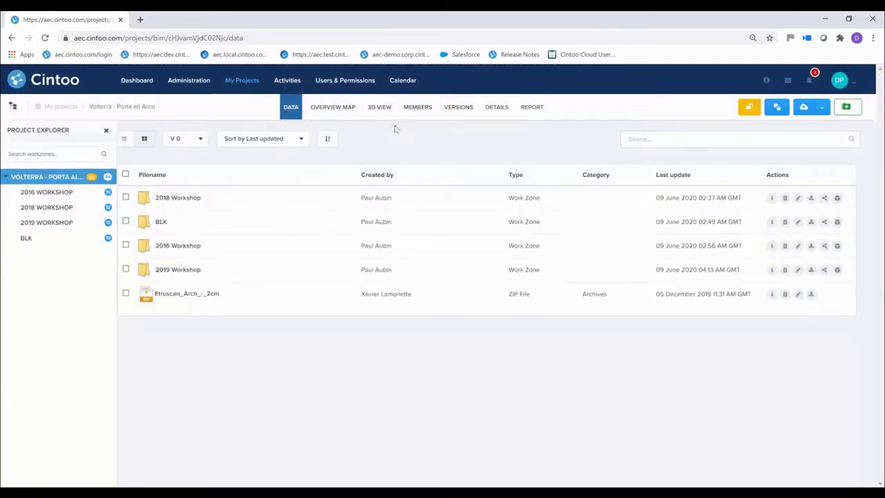
# Open the whole project in the 3D view and hide the 2016, 2018, 2019 Workshop and BLK work zones
pyautogui.click(379, 108)
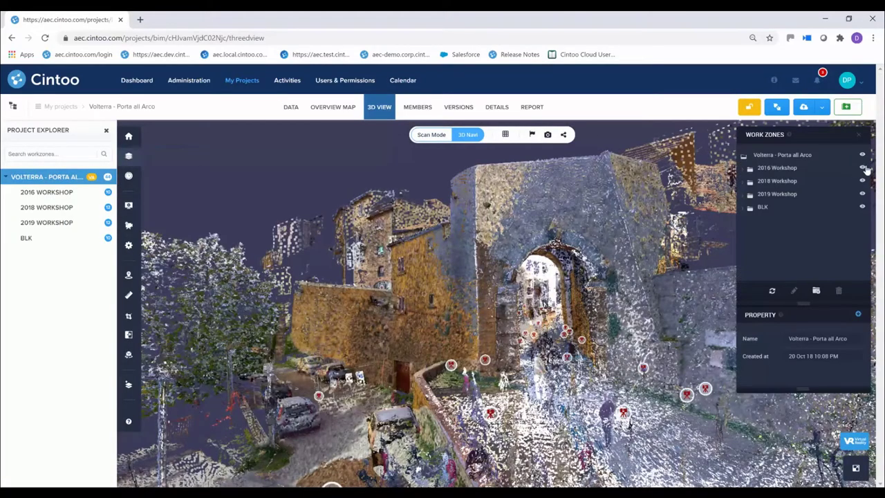
pyautogui.click(821, 180)
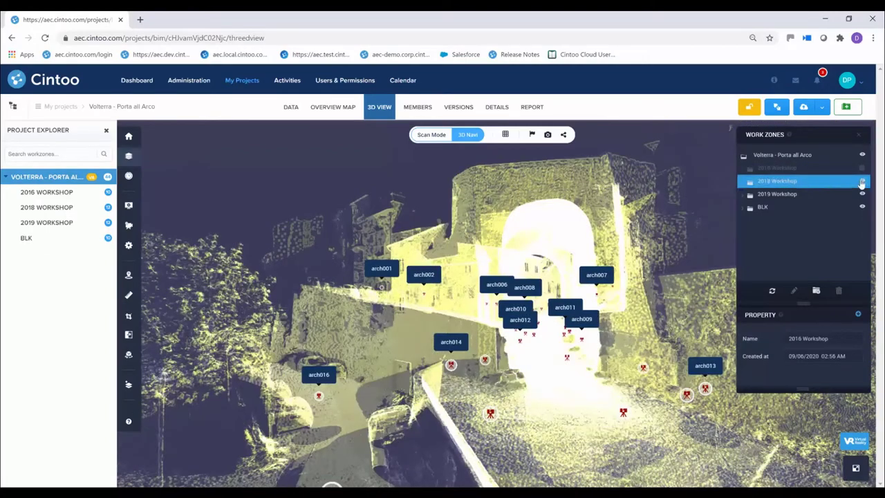
pyautogui.click(862, 181)
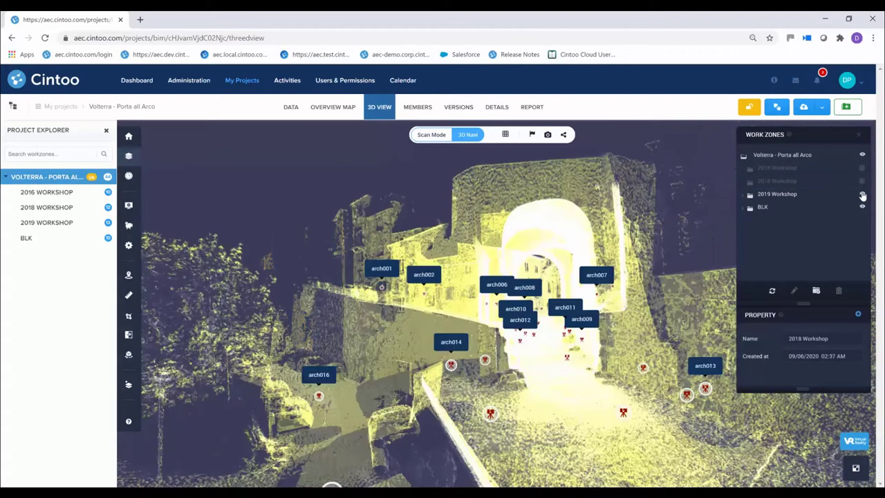
pyautogui.click(862, 195)
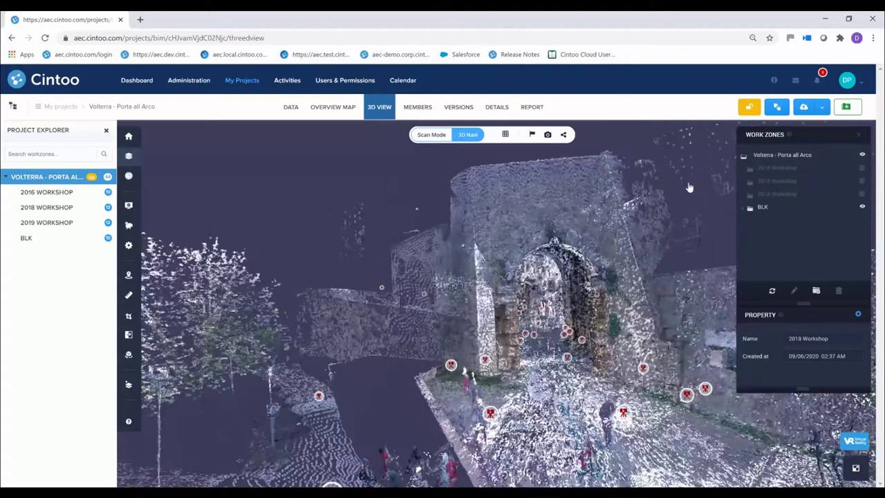
pyautogui.click(855, 209)
pyautogui.click(862, 206)
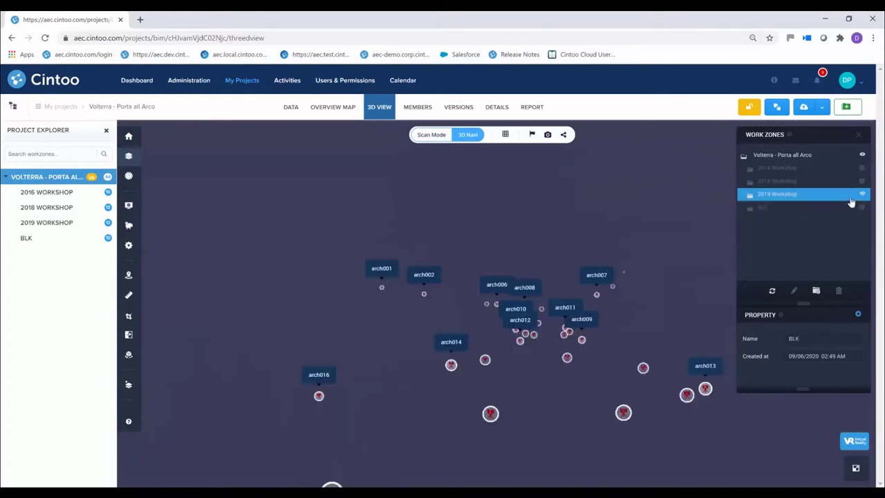
# Compare the workshop scans by displaying the 2019, 2018 and 2016 Workshop work zones one at a time
pyautogui.click(862, 194)
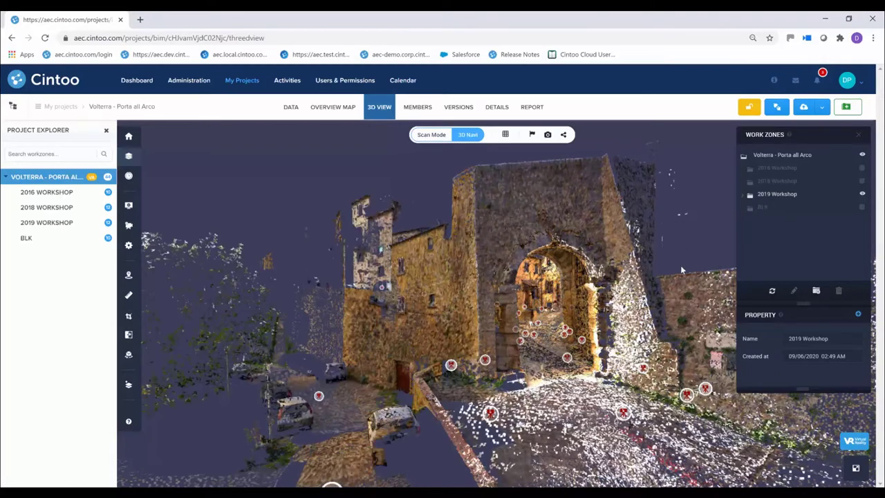
pyautogui.click(862, 193)
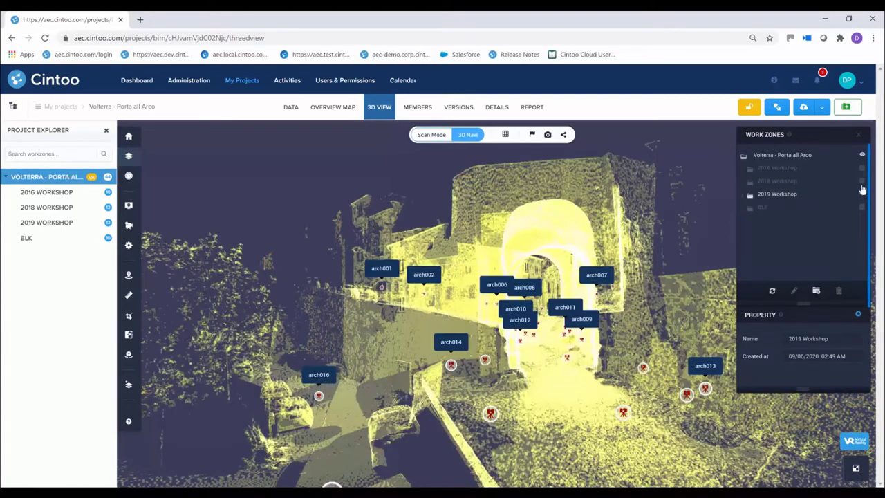
pyautogui.click(862, 181)
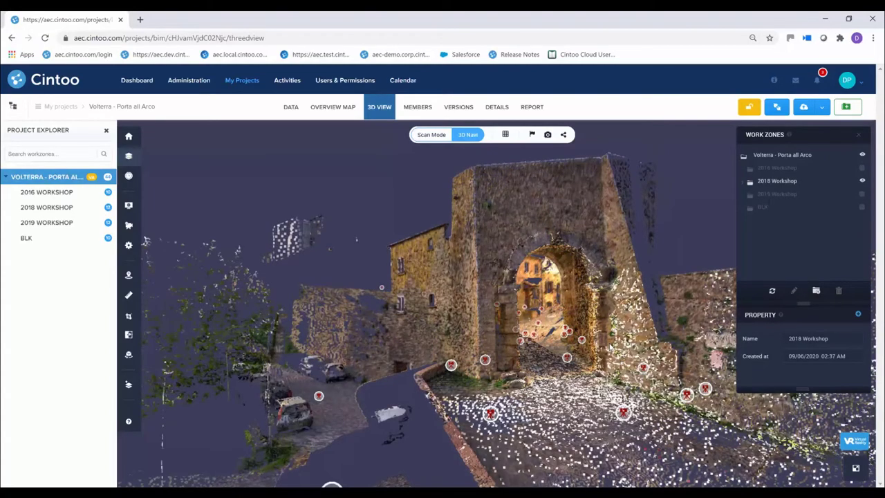
pyautogui.click(862, 181)
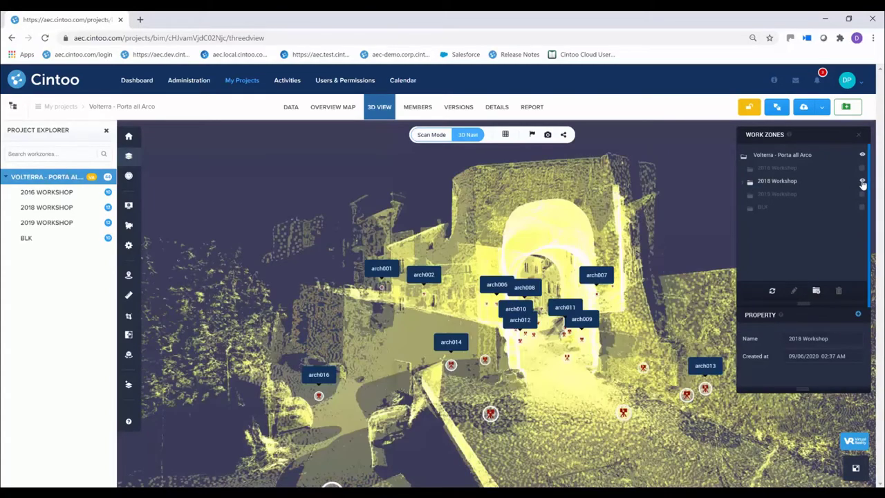
pyautogui.click(861, 170)
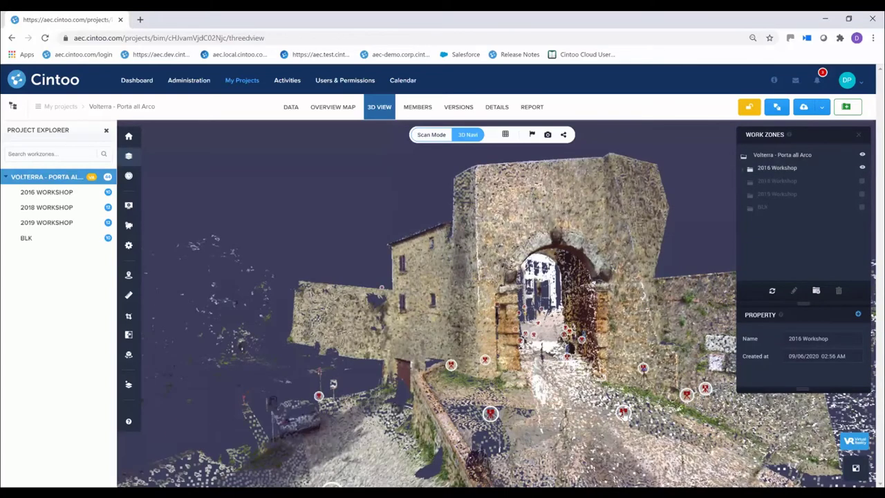
# Show the 2018 Workshop, 2019 Workshop and BLK work zones alongside the 2016 Workshop
pyautogui.moveTo(623, 413)
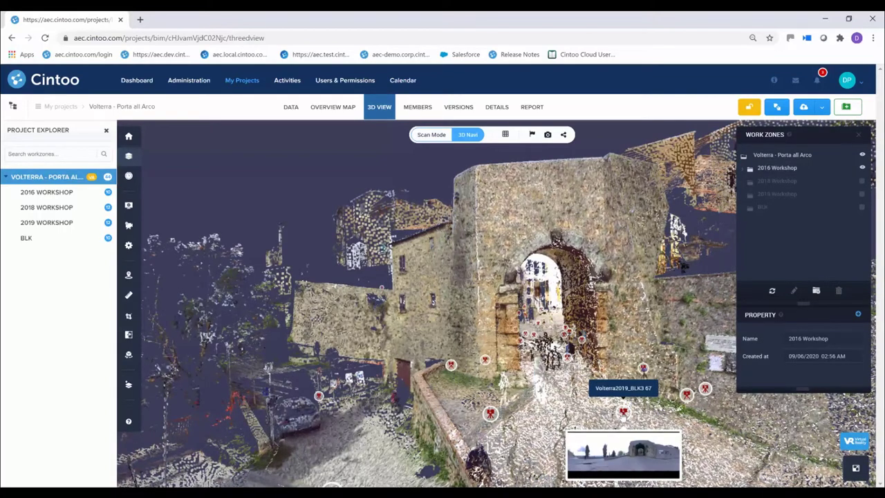
pyautogui.click(861, 182)
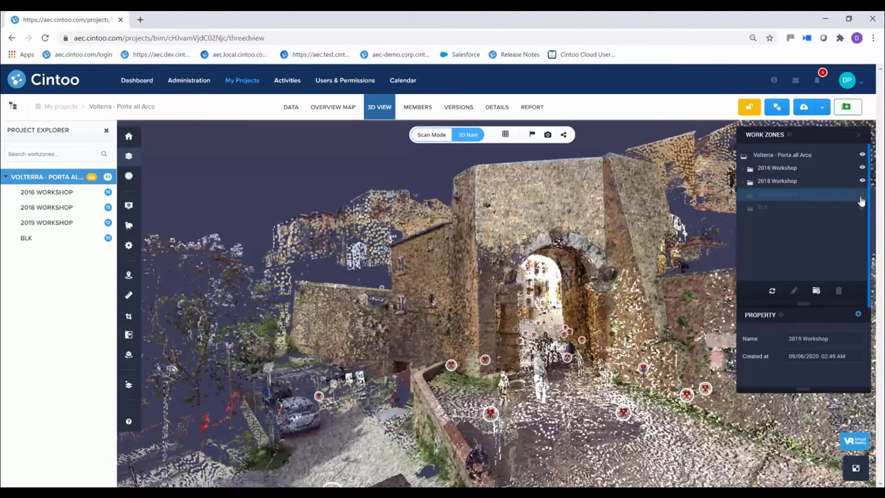
pyautogui.click(863, 195)
pyautogui.click(862, 207)
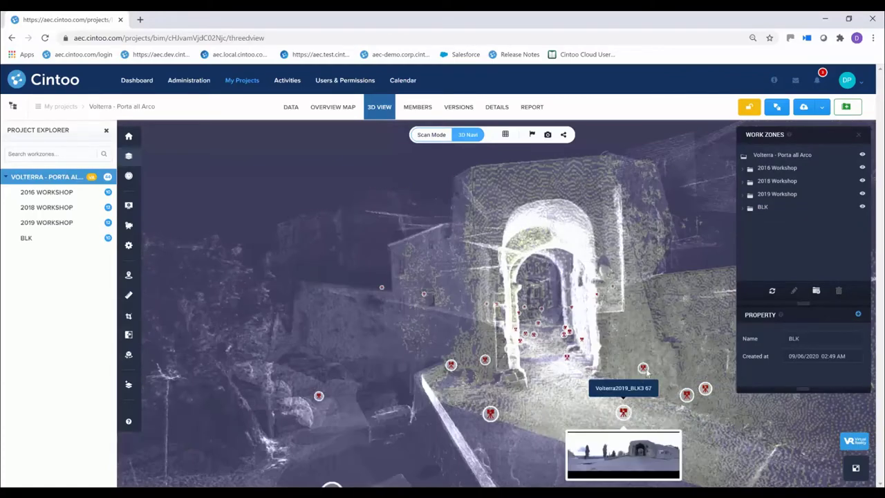
# Enter scan poe01_005 beside the arch, close the work zones list and look up at the stone gateway
pyautogui.moveTo(644, 368)
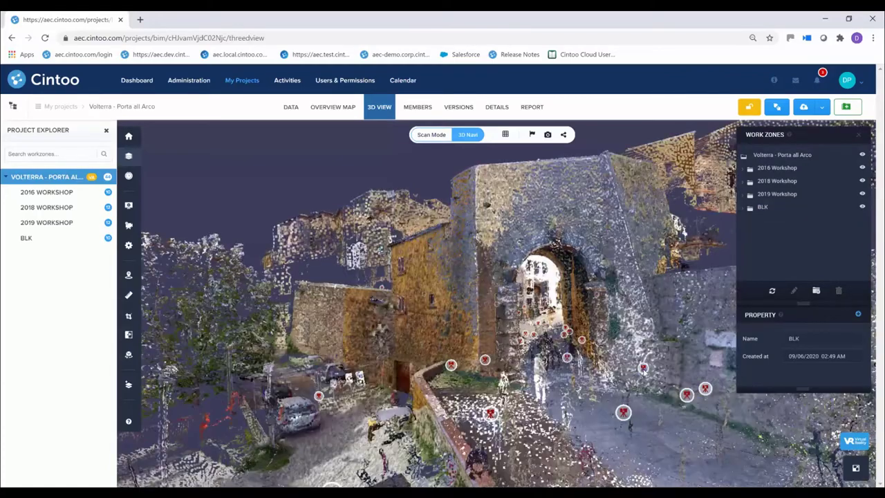
pyautogui.click(644, 369)
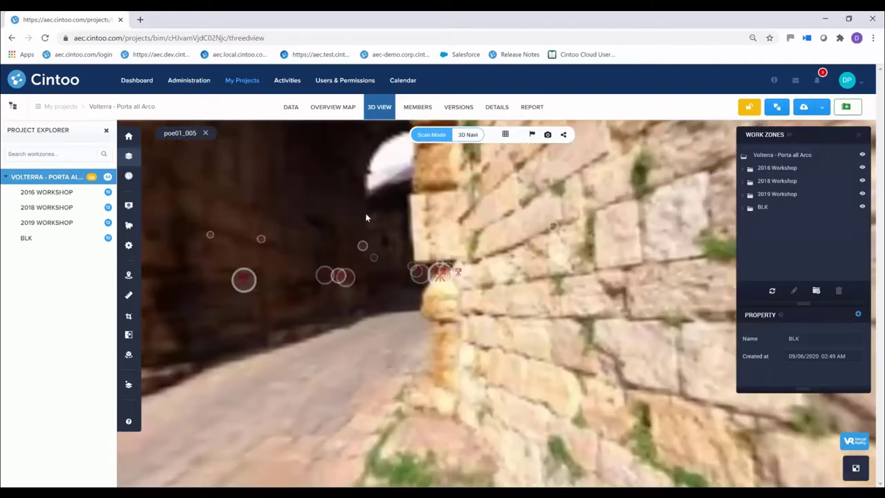
pyautogui.moveTo(497, 330); pyautogui.dragTo(593, 269)
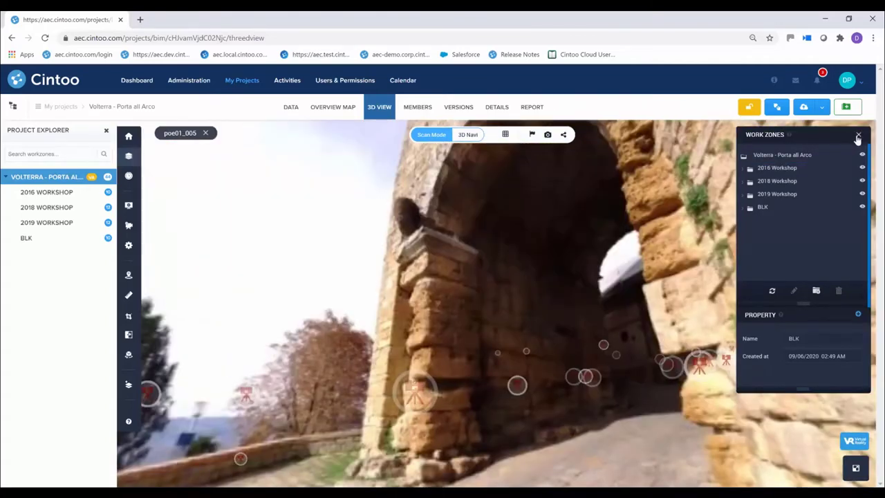
pyautogui.click(858, 135)
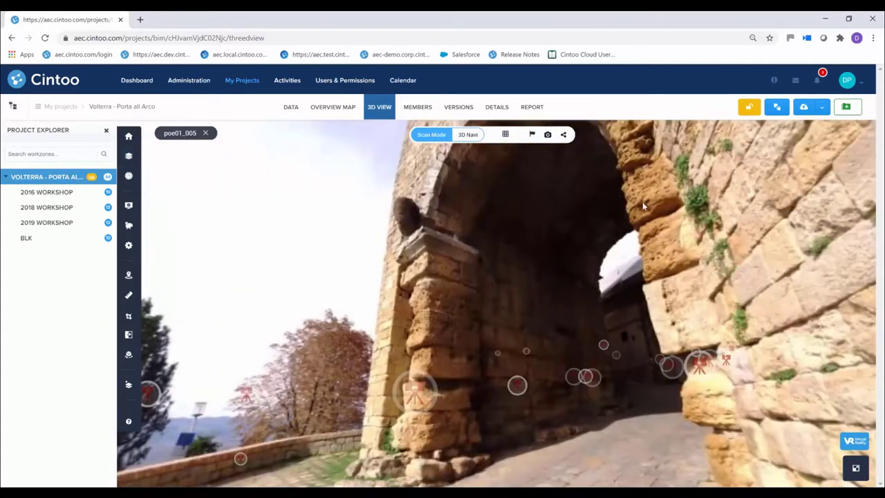
pyautogui.moveTo(595, 328); pyautogui.dragTo(390, 308)
# Switch the scan display to 3D Surface and look around the arch entrance
pyautogui.click(507, 135)
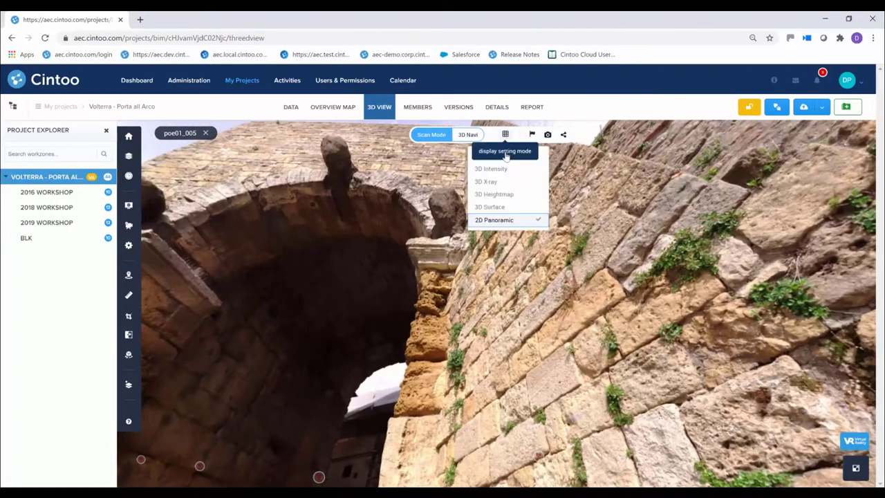
pyautogui.click(492, 207)
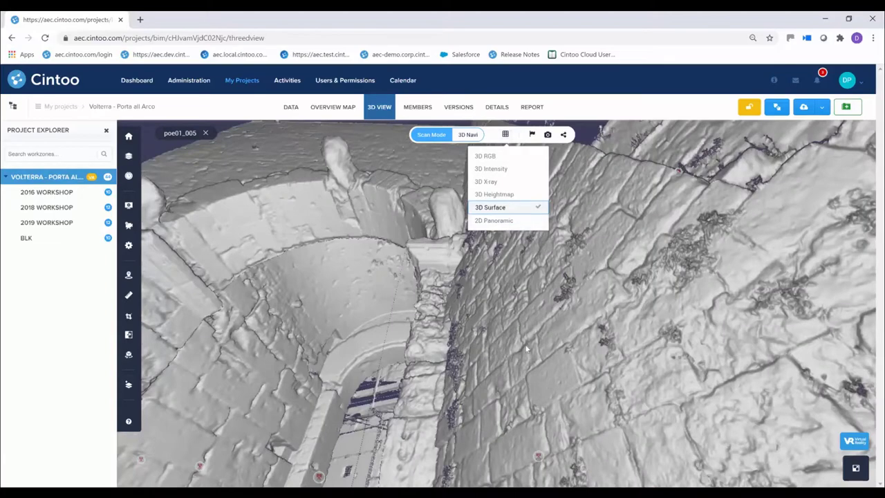
pyautogui.click(451, 377)
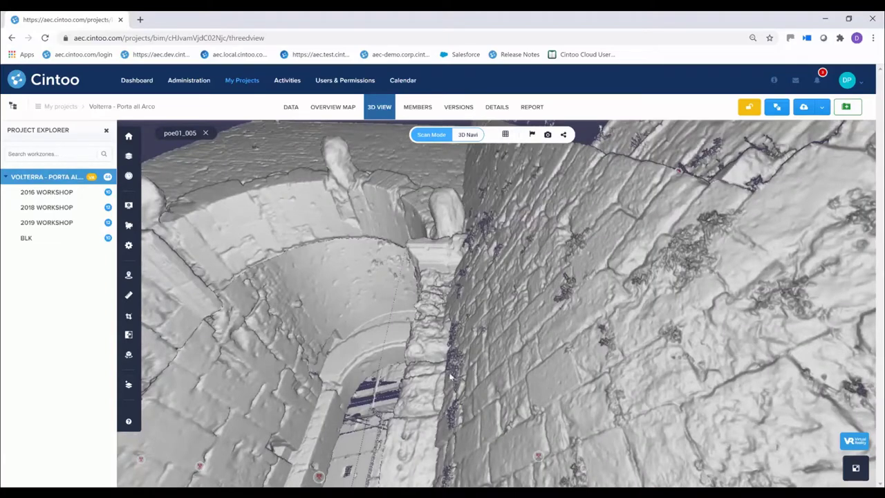
pyautogui.moveTo(492, 301); pyautogui.dragTo(667, 208)
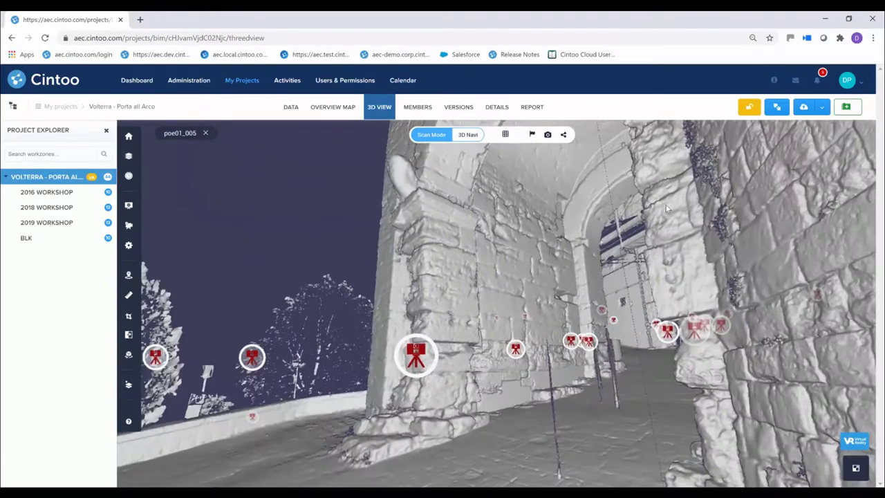
# Move to scan arch1003 and look up at the carved heads above the arch
pyautogui.click(263, 357)
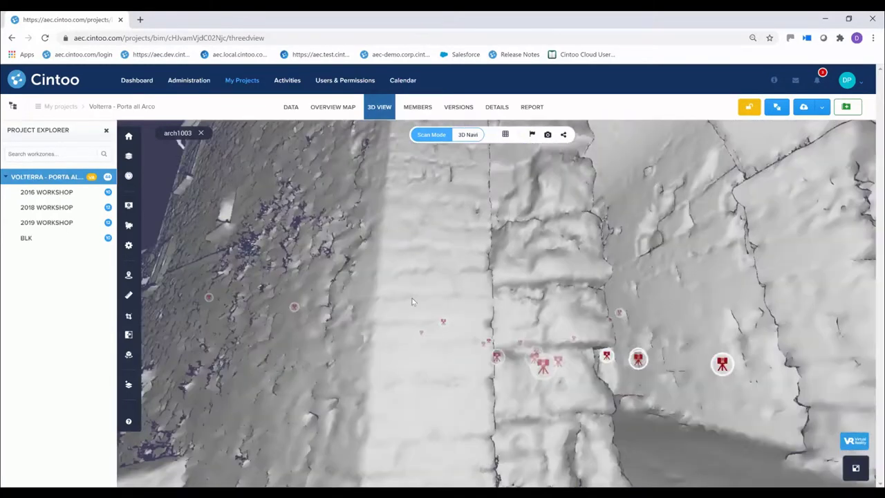
pyautogui.moveTo(460, 255); pyautogui.dragTo(369, 344)
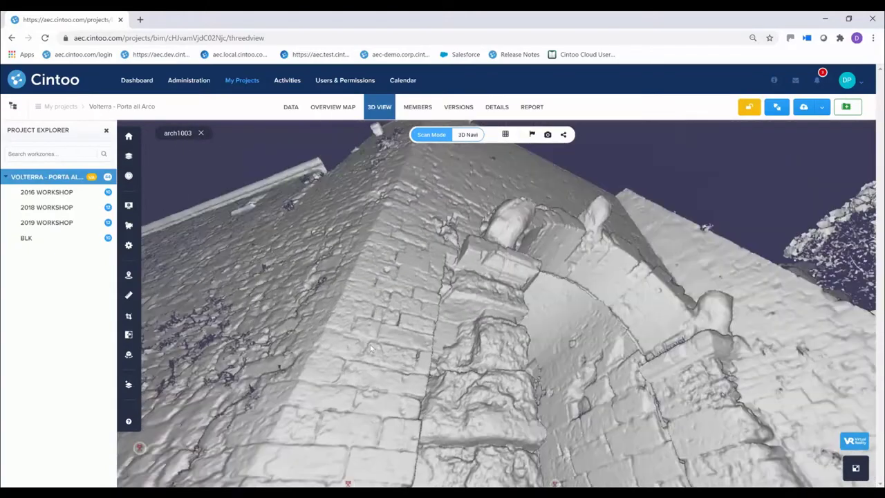
# Examine the carved heads above the arch up close, alternating the scan display between 3D RGB and 3D Surface
pyautogui.scroll(5, 504, 240)
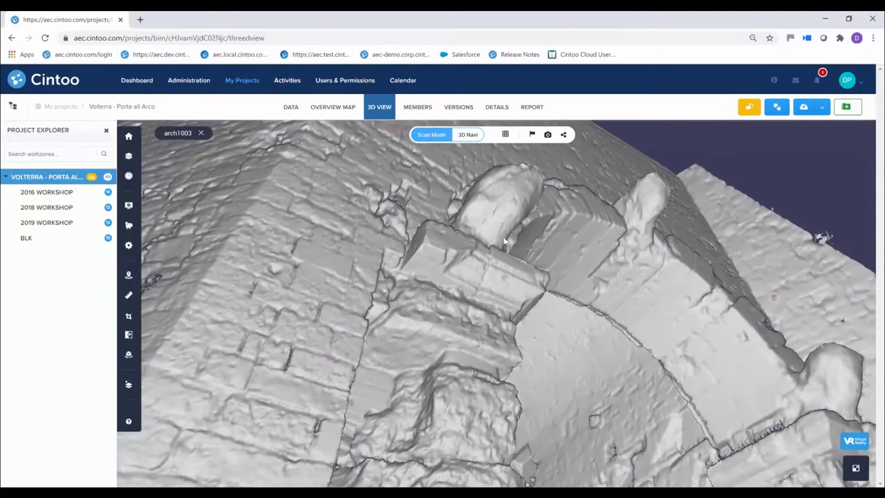
pyautogui.moveTo(505, 240); pyautogui.dragTo(517, 344)
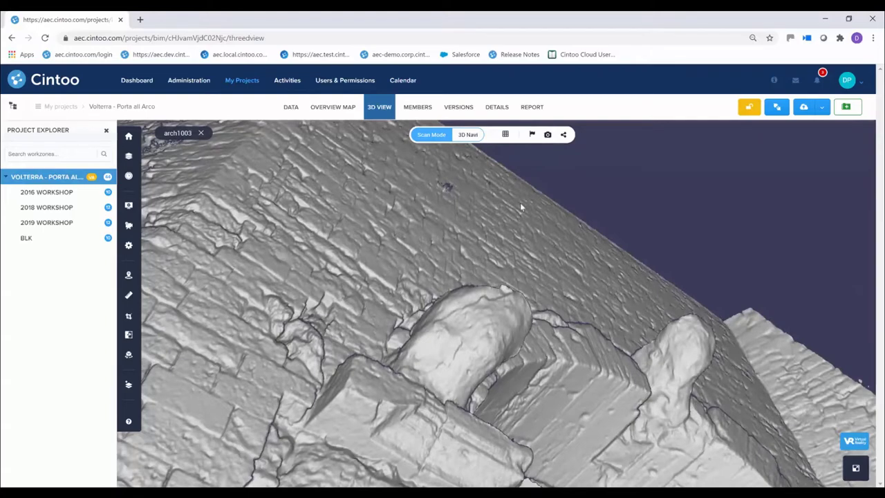
pyautogui.click(505, 135)
pyautogui.click(506, 157)
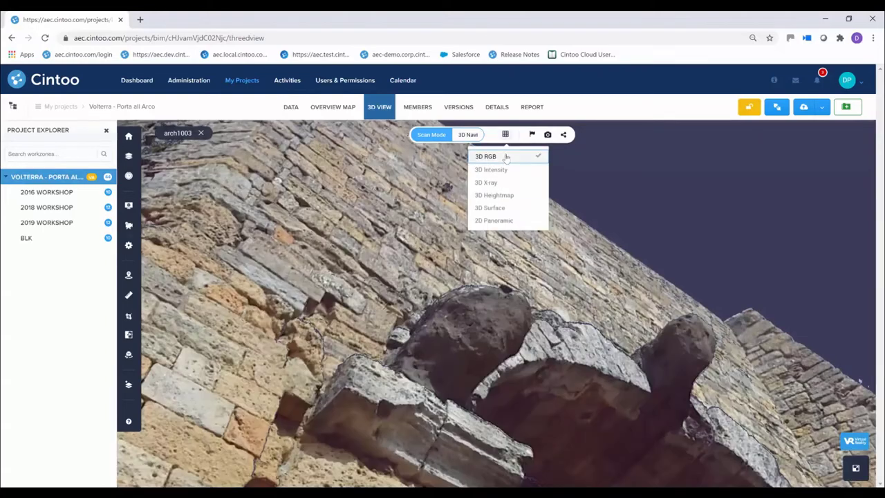
pyautogui.click(502, 208)
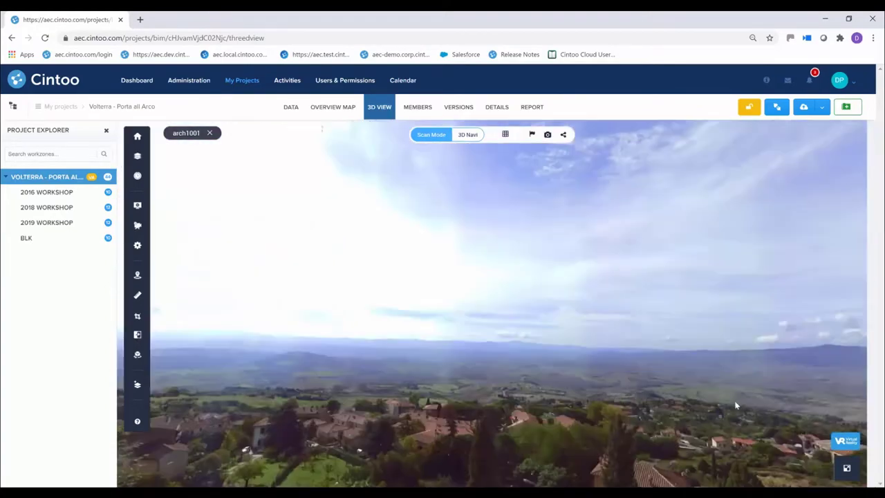
# Look around the rooftop panorama of scan arch1001, and enter scan arch1004 on the paved road facing the gateway
pyautogui.moveTo(735, 406); pyautogui.dragTo(352, 312)
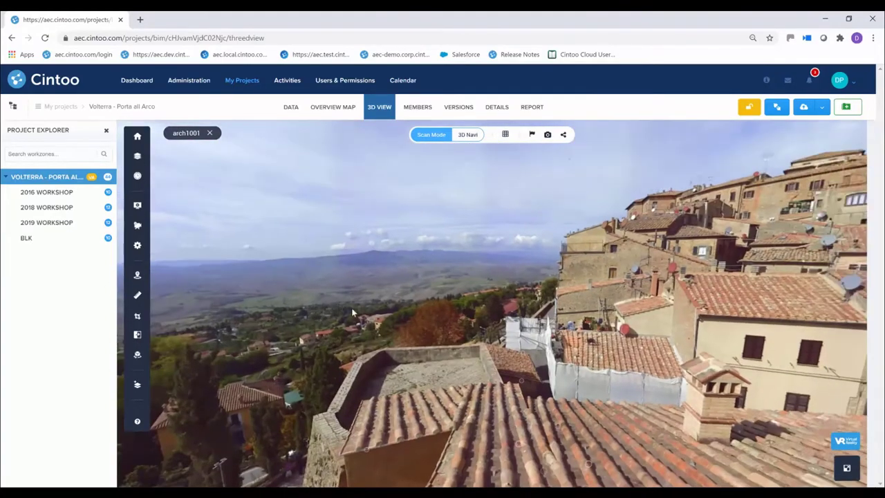
pyautogui.moveTo(690, 391); pyautogui.dragTo(448, 397)
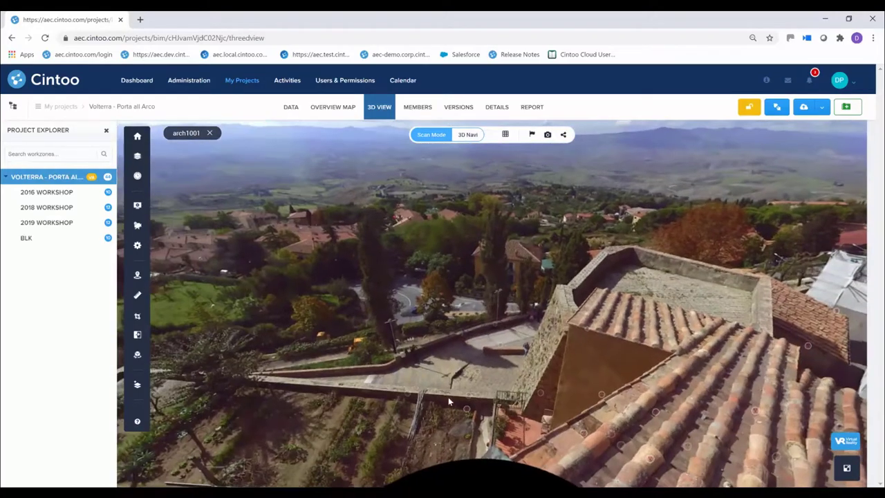
pyautogui.click(409, 399)
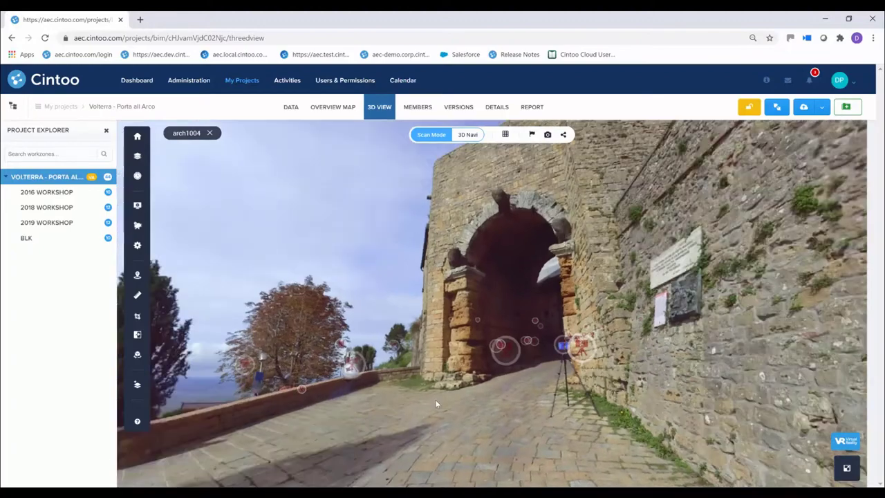
pyautogui.moveTo(435, 404); pyautogui.dragTo(524, 158)
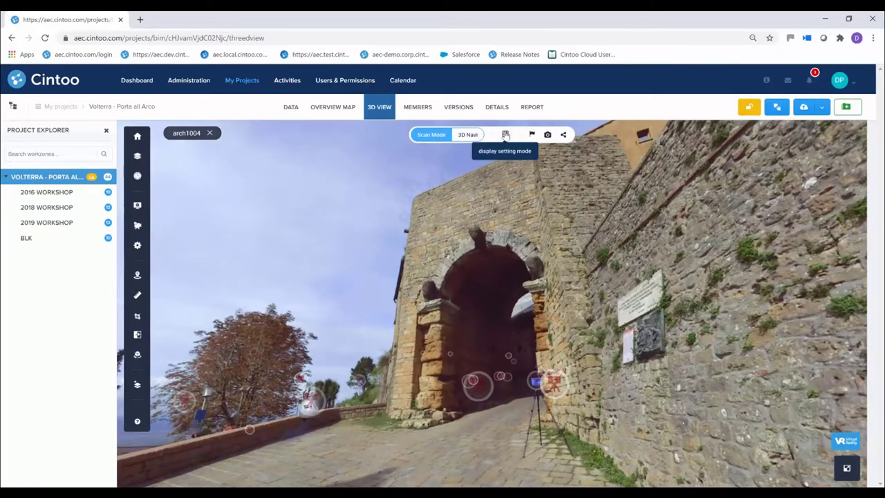
# Switch scan arch1004 to the 3D Surface display and look around the road in front of the arch
pyautogui.click(505, 135)
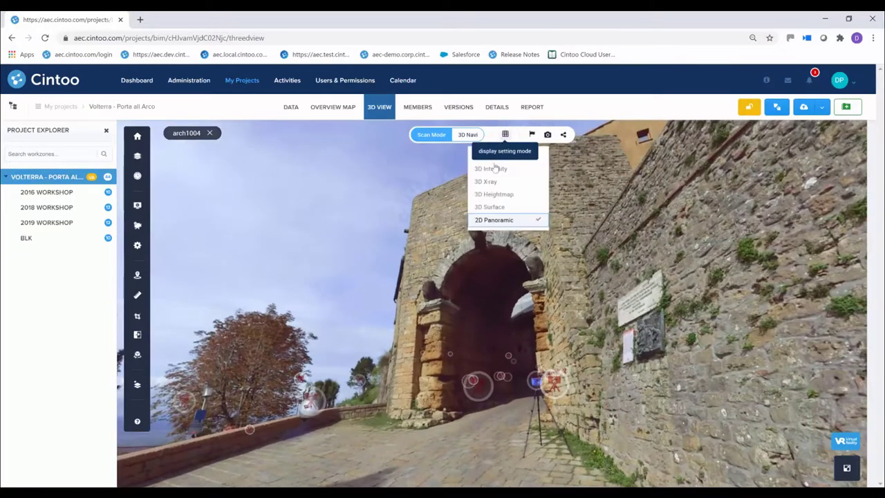
pyautogui.click(489, 209)
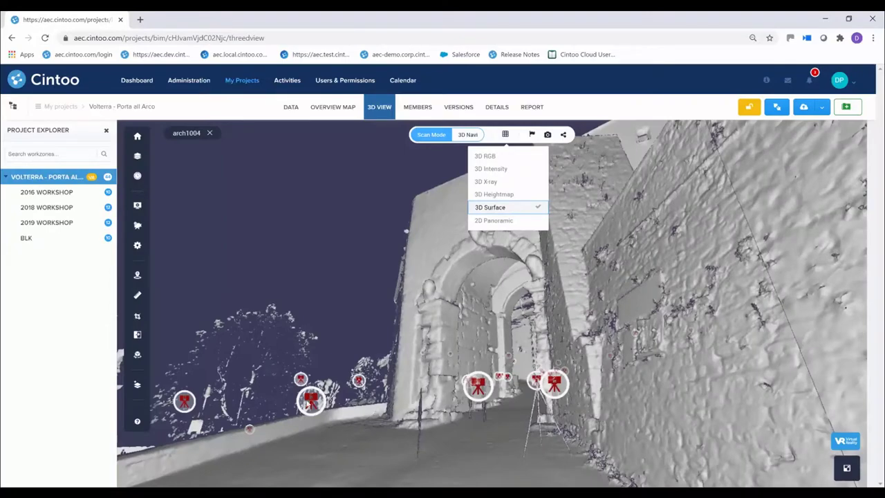
pyautogui.moveTo(366, 358); pyautogui.dragTo(301, 412)
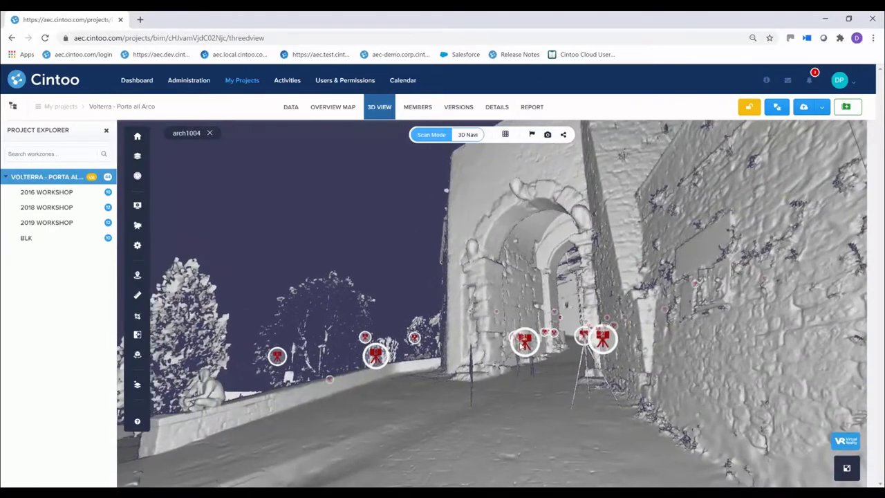
# Walk through scans Volterra2019_BLK3 68 and 69 into the arch passage and look at its side wall
pyautogui.click(526, 342)
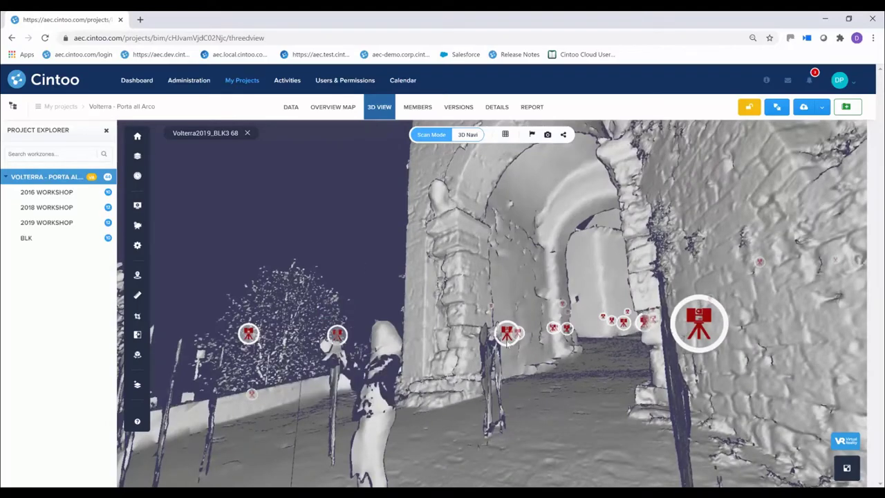
pyautogui.click(506, 335)
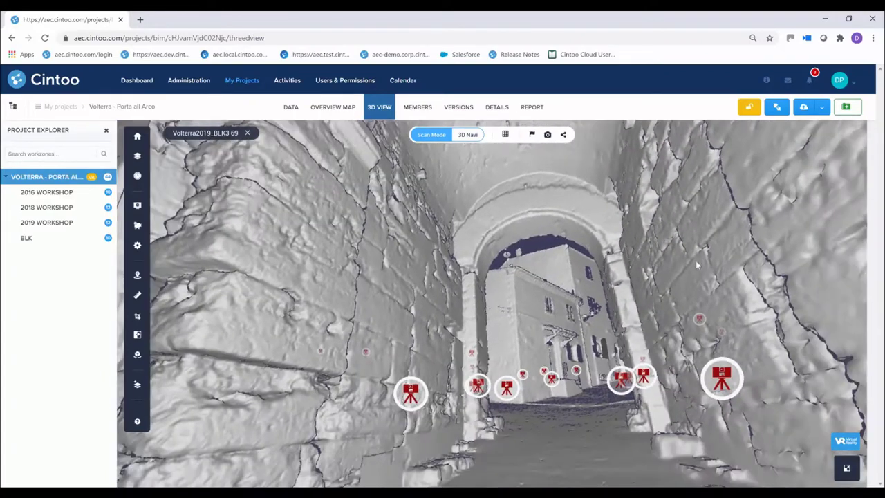
pyautogui.moveTo(560, 217); pyautogui.dragTo(554, 205)
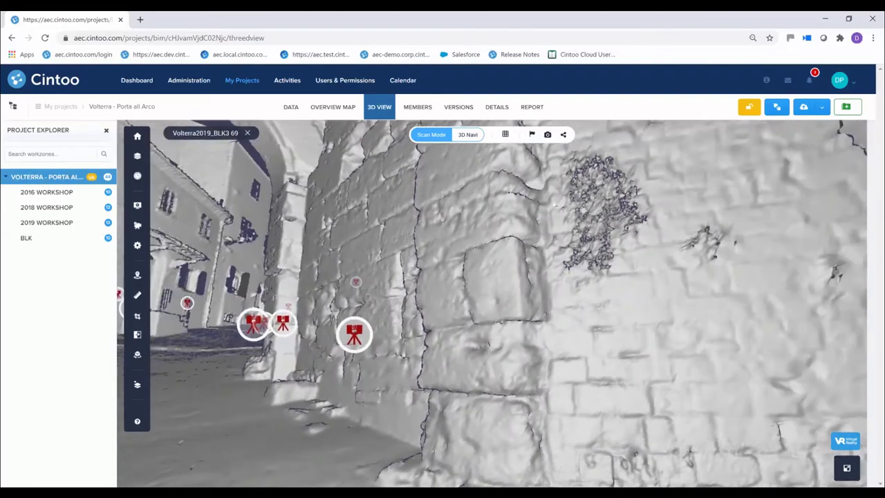
# Show the passage wall in 3D RGB and move on to scan poe01_002 on the town side of the arch
pyautogui.click(505, 135)
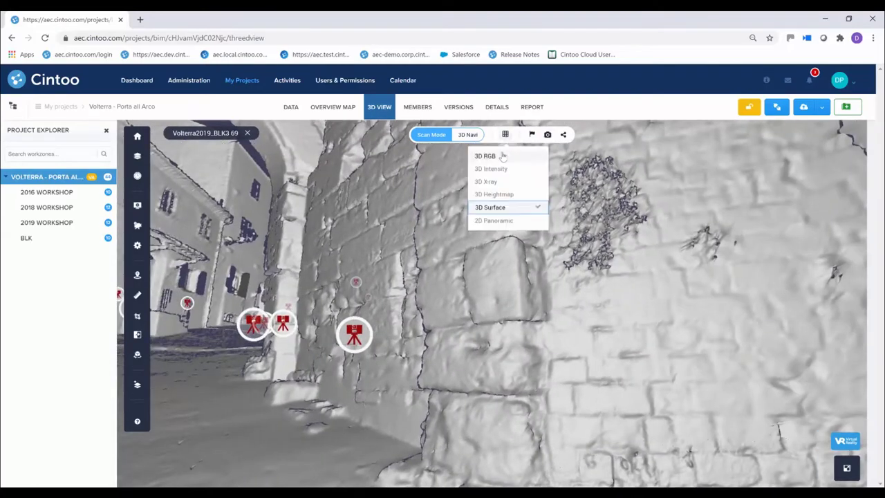
pyautogui.click(486, 156)
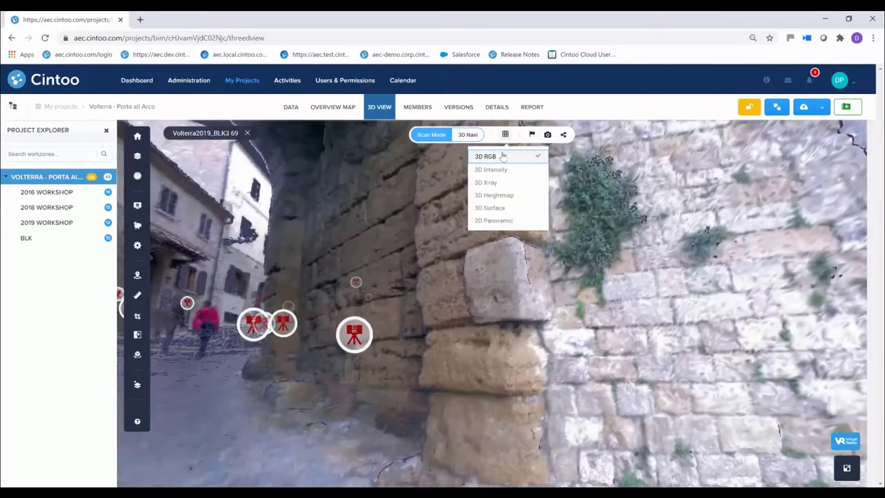
pyautogui.click(500, 208)
pyautogui.click(354, 336)
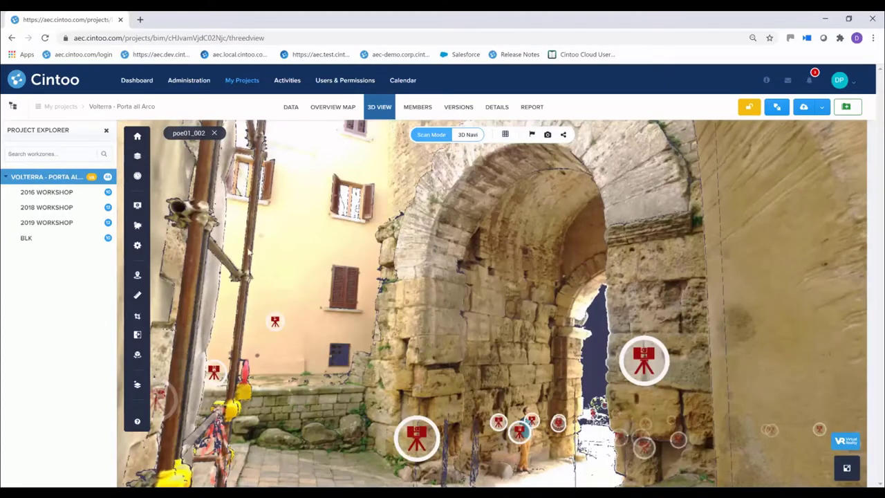
# Compare the 2016 Workshop scans against the 2019 Workshop as reference with the Visual Diff Tool turned on
pyautogui.click(137, 336)
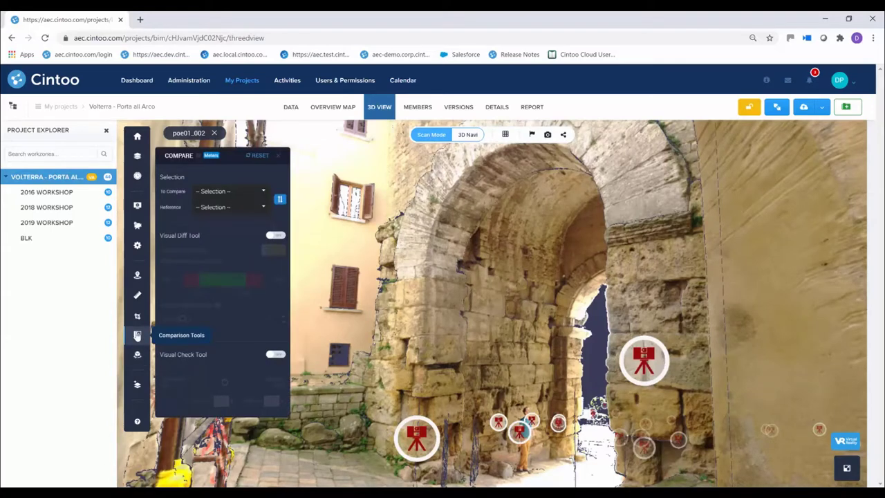
pyautogui.click(228, 195)
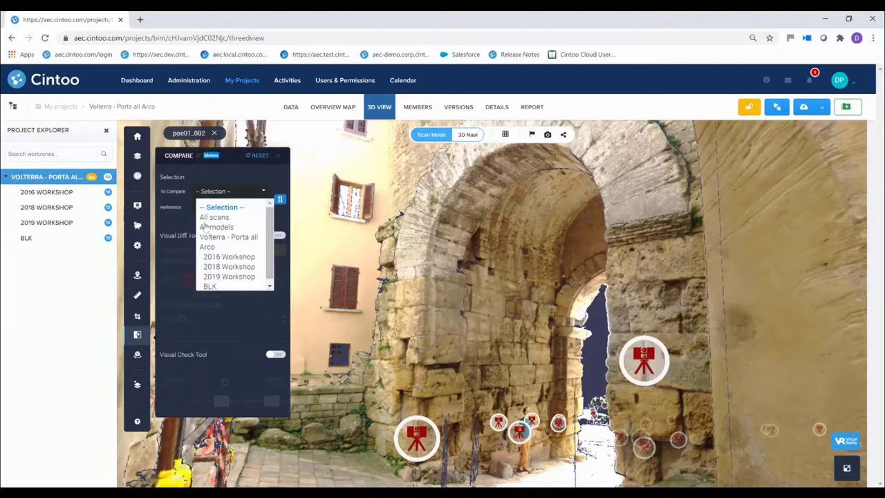
pyautogui.click(220, 257)
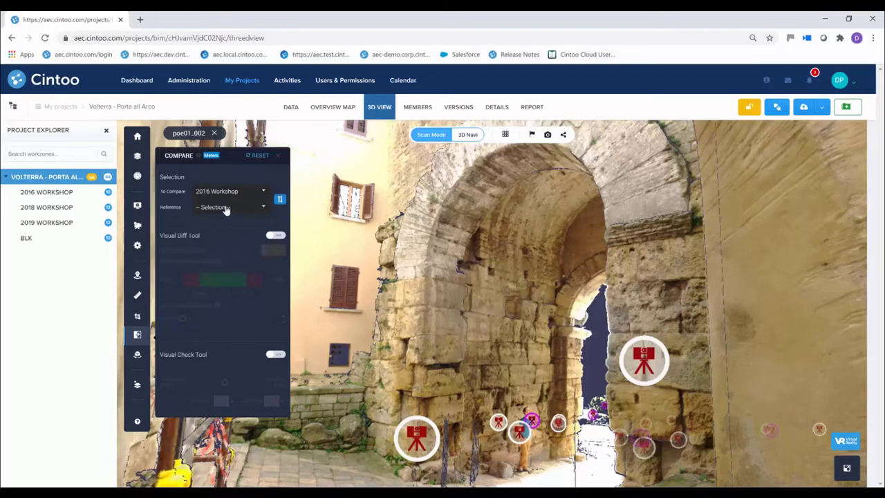
pyautogui.click(225, 209)
pyautogui.click(225, 293)
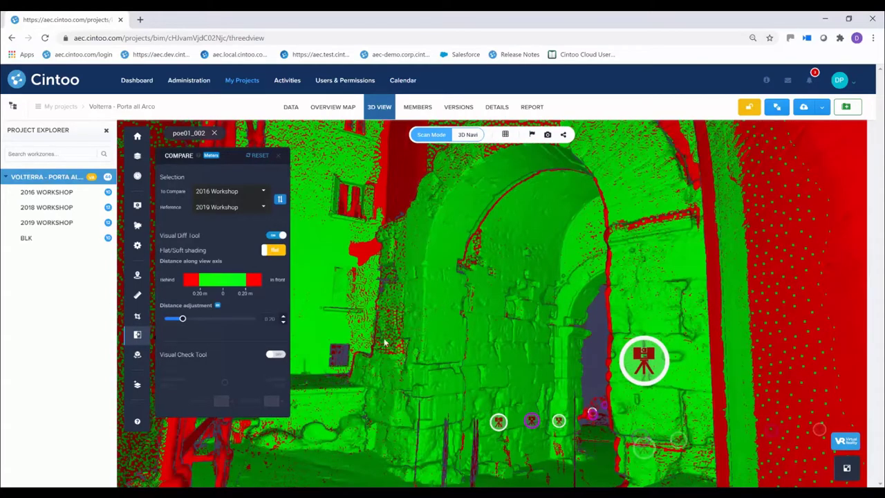
# Examine the differences around the arch, move to scan poe01_003 and look at the scaffolded building beyond the passage
pyautogui.moveTo(423, 317)
pyautogui.mouseDown()
pyautogui.moveTo(460, 300)
pyautogui.moveTo(497, 304)
pyautogui.moveTo(473, 302)
pyautogui.mouseUp()
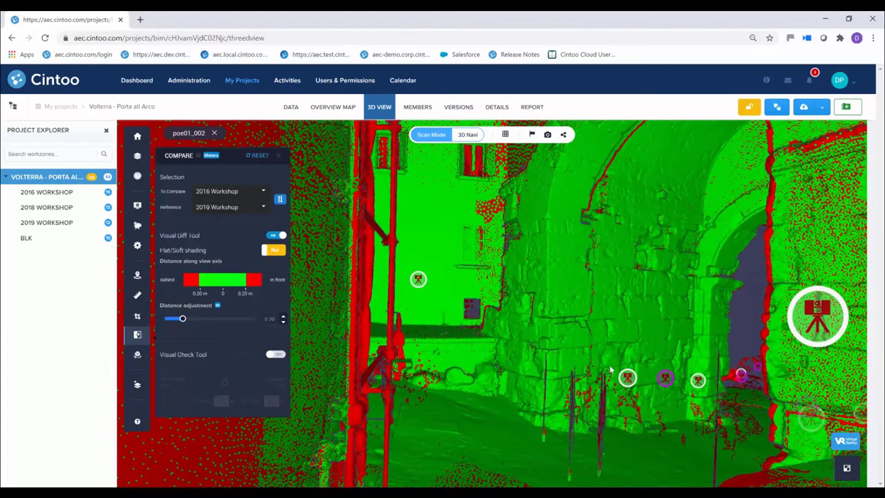
pyautogui.click(663, 379)
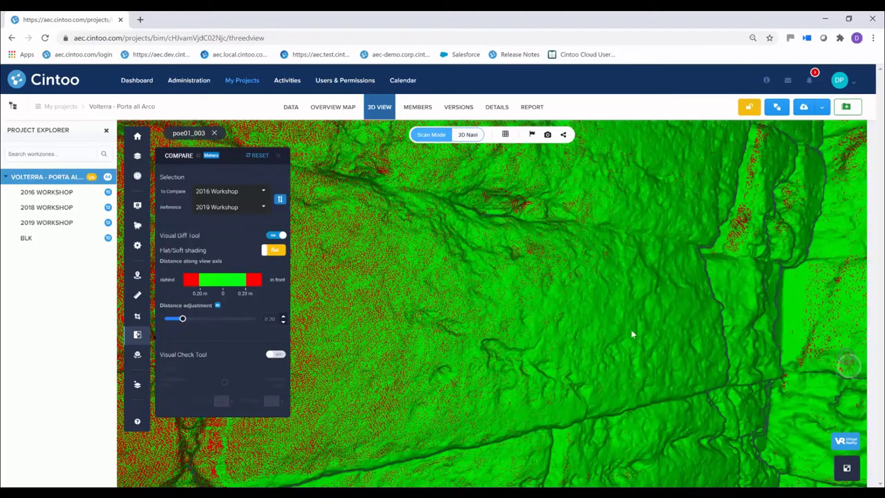
pyautogui.moveTo(633, 334); pyautogui.dragTo(442, 345)
pyautogui.moveTo(606, 282); pyautogui.dragTo(492, 301)
pyautogui.moveTo(674, 247); pyautogui.dragTo(506, 206)
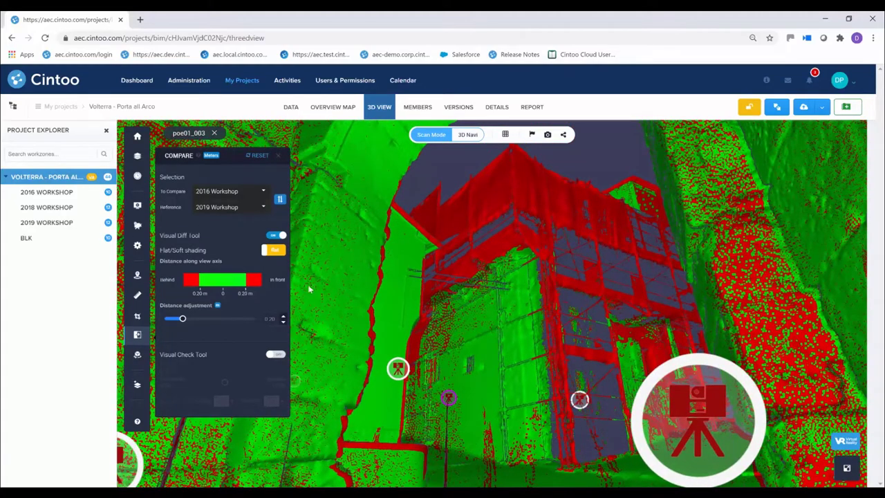
# Switch the comparison to the Visual Check Tool and set the scan display to 3D Surface
pyautogui.click(276, 355)
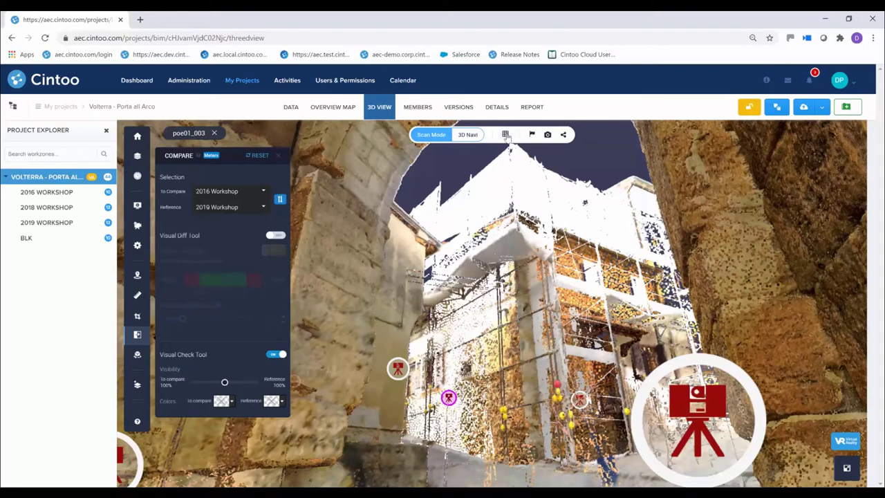
pyautogui.click(506, 135)
pyautogui.click(497, 208)
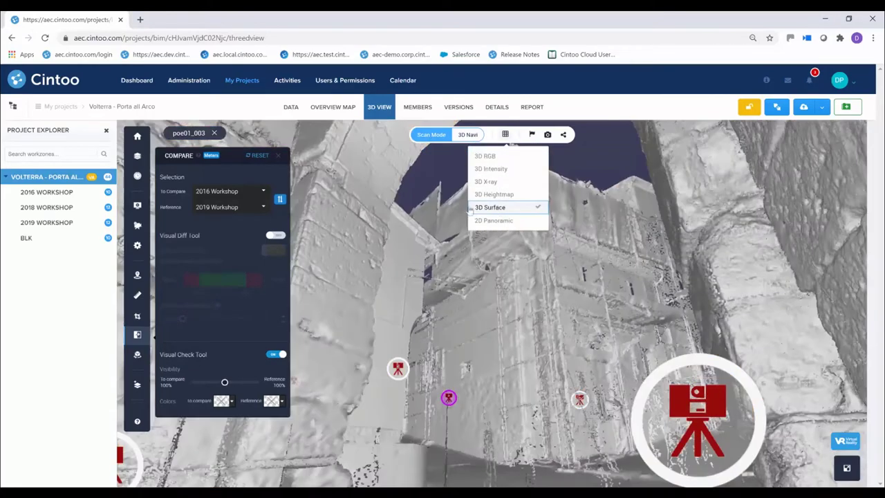
# Color the 2019 Workshop reference light green, then fade its visibility and bring it back to 100%
pyautogui.click(272, 402)
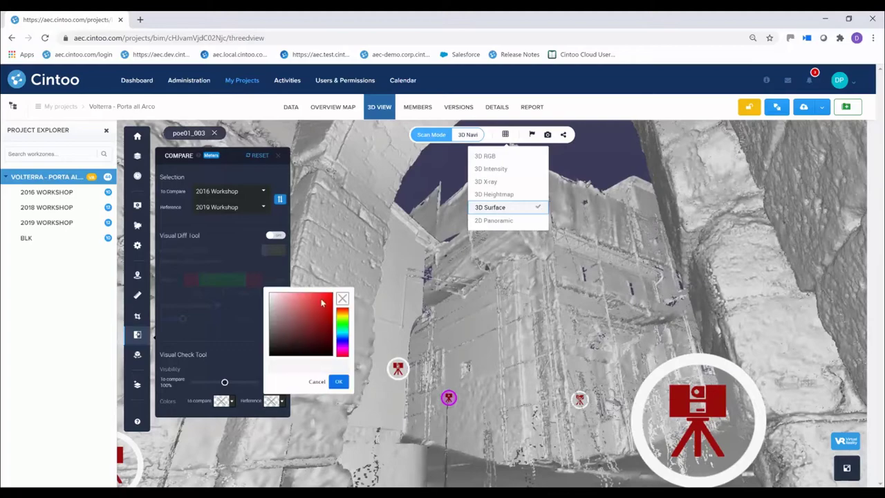
pyautogui.click(342, 325)
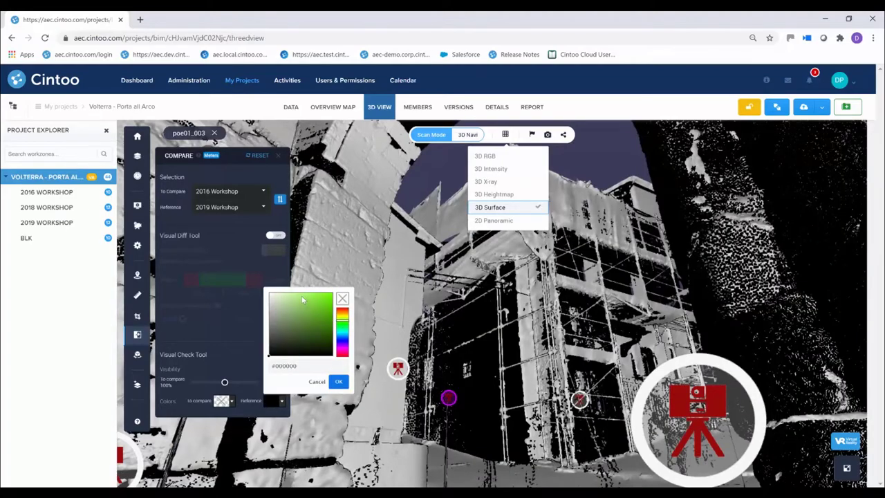
pyautogui.click(296, 294)
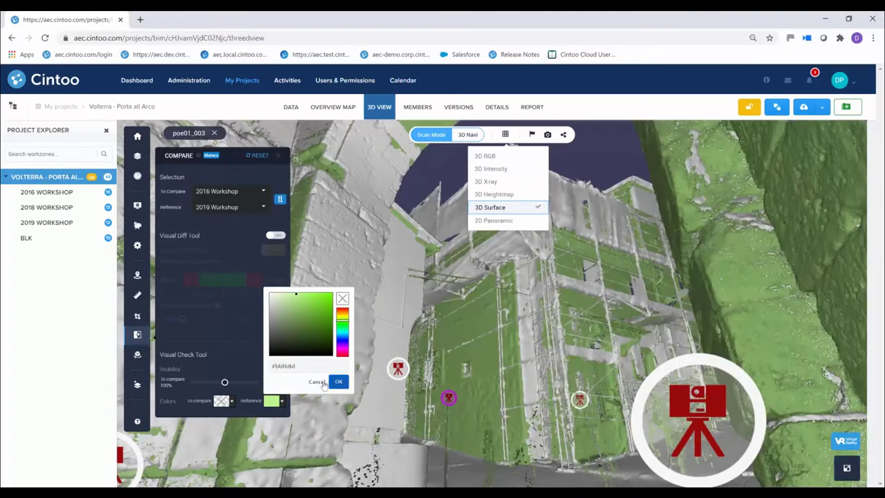
pyautogui.click(338, 382)
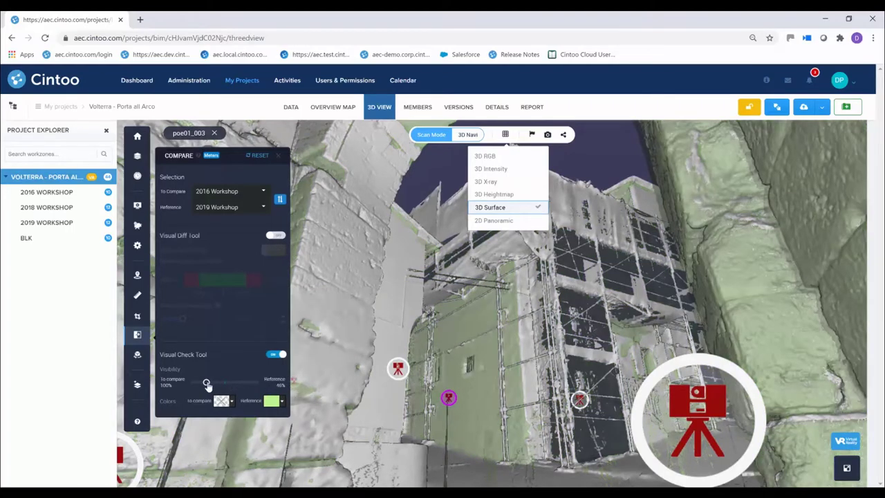
pyautogui.moveTo(219, 386)
pyautogui.mouseDown()
pyautogui.moveTo(183, 387)
pyautogui.moveTo(269, 386)
pyautogui.moveTo(219, 387)
pyautogui.mouseUp()
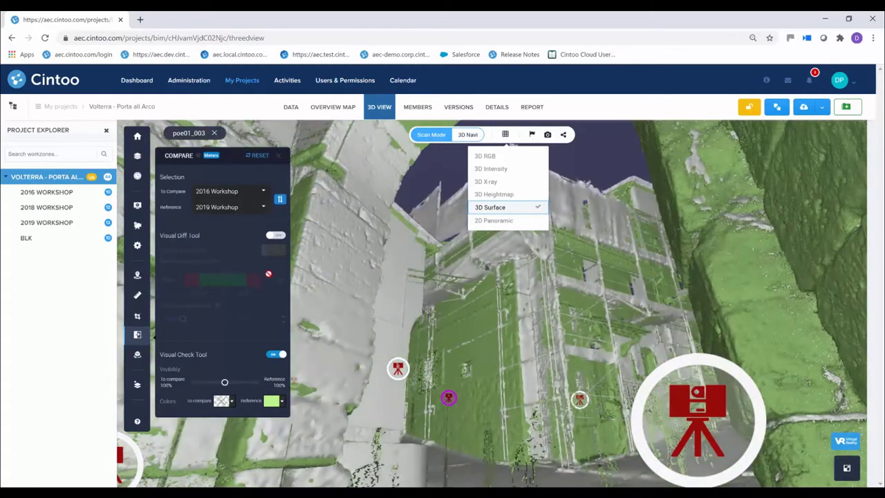
# Turn the Visual Diff Tool back on and move to scan arch1002 outside, facing the gateway
pyautogui.click(276, 236)
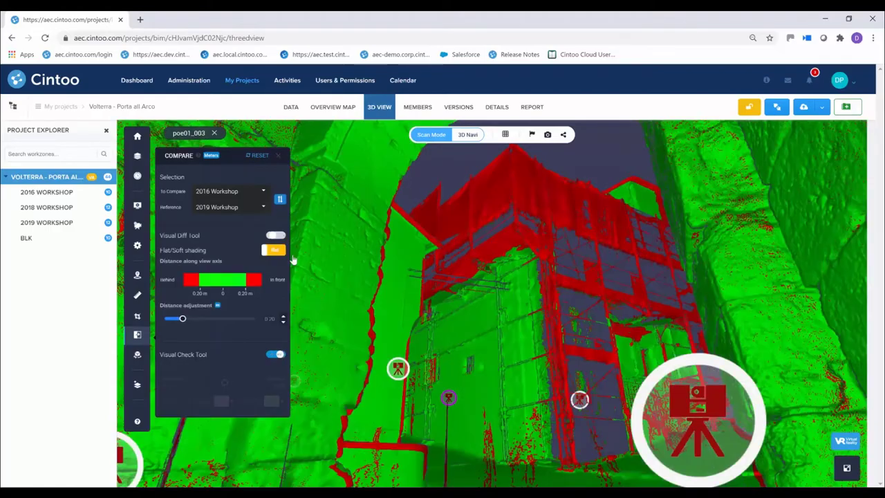
pyautogui.click(397, 368)
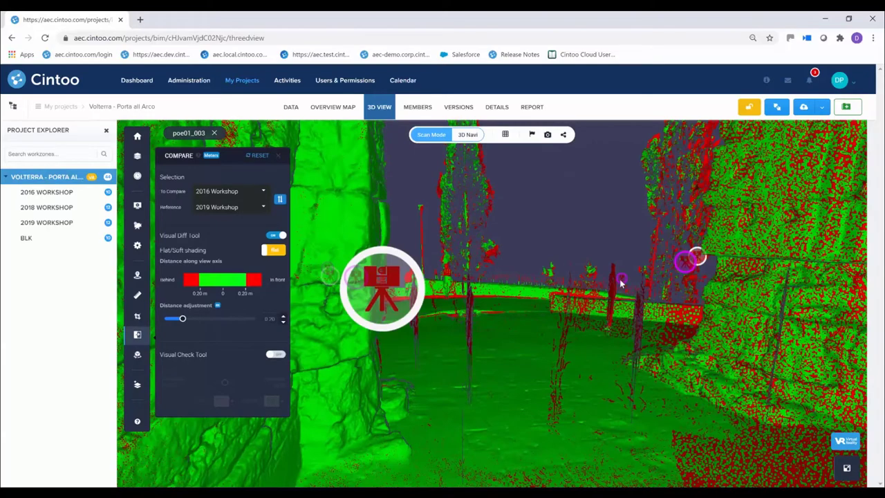
pyautogui.click(621, 280)
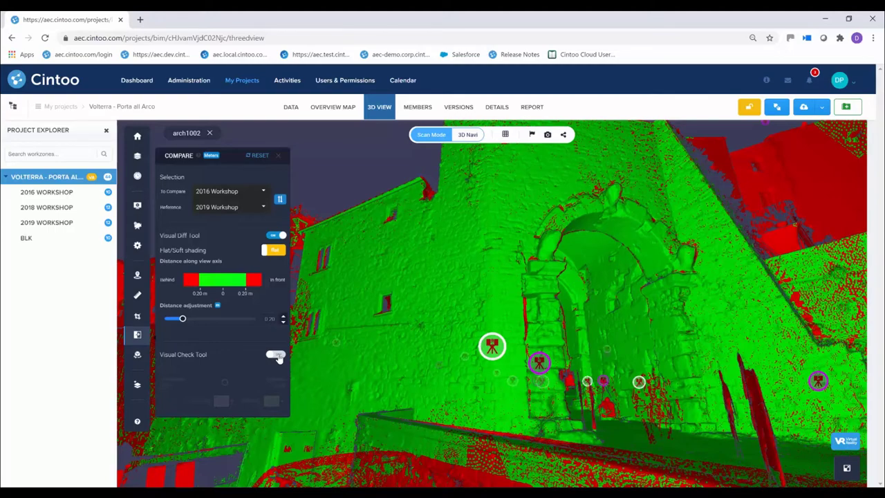
# Check the gateway with the Visual Check Tool at 96% To Compare visibility, then return to the Visual Diff Tool
pyautogui.click(277, 356)
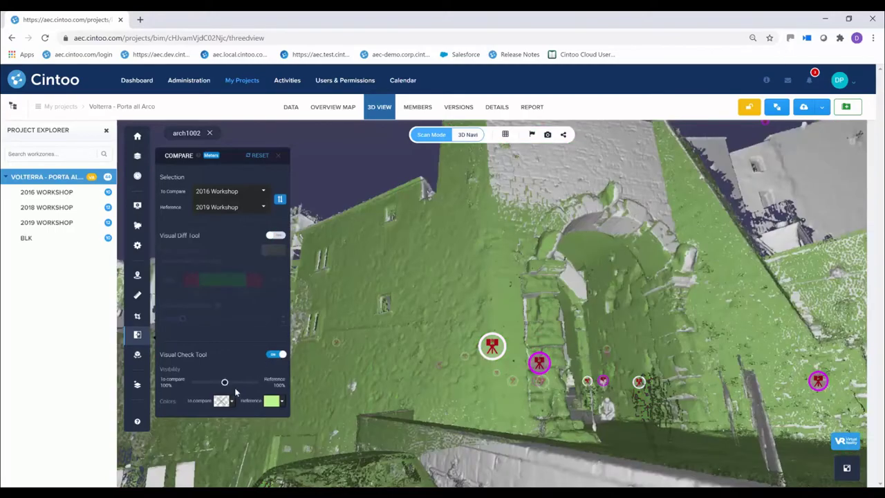
pyautogui.moveTo(223, 384)
pyautogui.mouseDown()
pyautogui.moveTo(180, 385)
pyautogui.moveTo(255, 382)
pyautogui.moveTo(179, 374)
pyautogui.moveTo(260, 382)
pyautogui.moveTo(226, 382)
pyautogui.mouseUp()
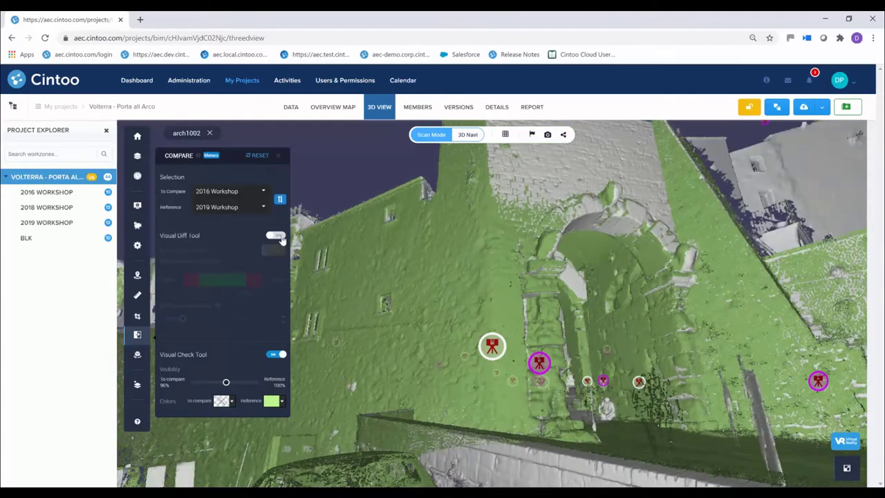
pyautogui.click(280, 238)
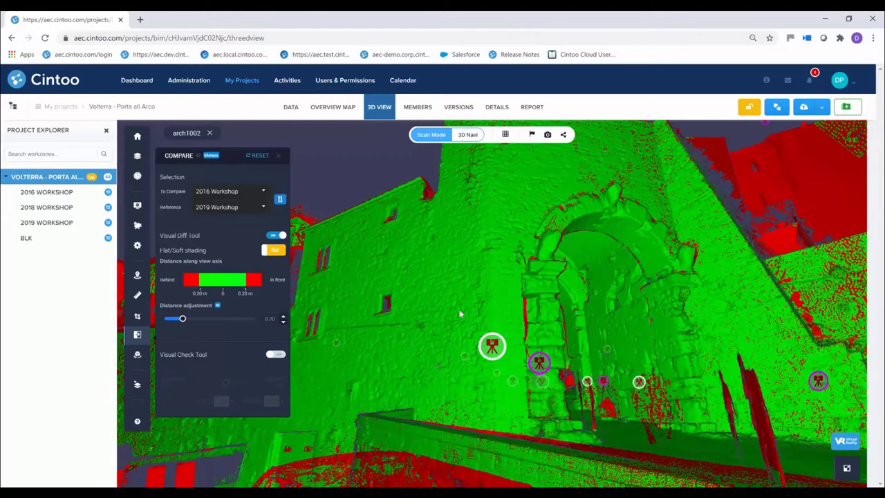
pyautogui.moveTo(460, 310); pyautogui.dragTo(322, 339)
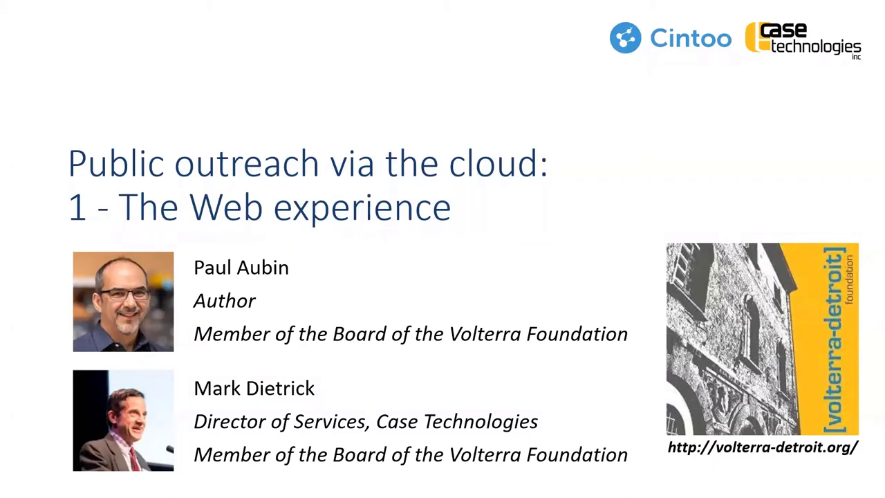
# Open the research.volterra-detroit.org site from the Public Outreach slide, and open its Cintoo model Medieval Gate and Fountain of St. Felice
pyautogui.press('Right')
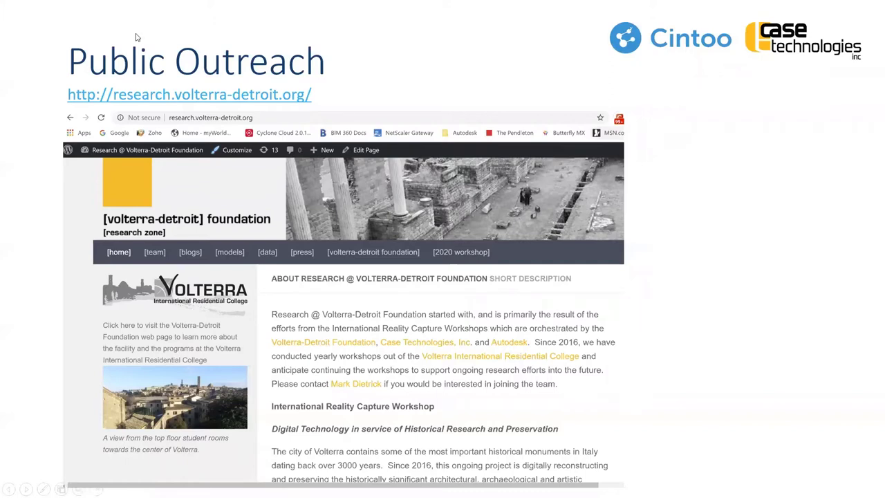
pyautogui.click(185, 100)
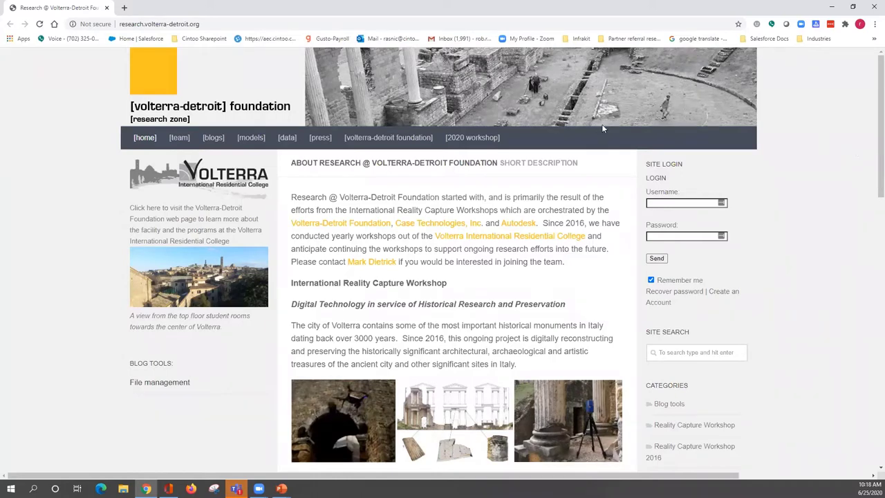
pyautogui.click(251, 138)
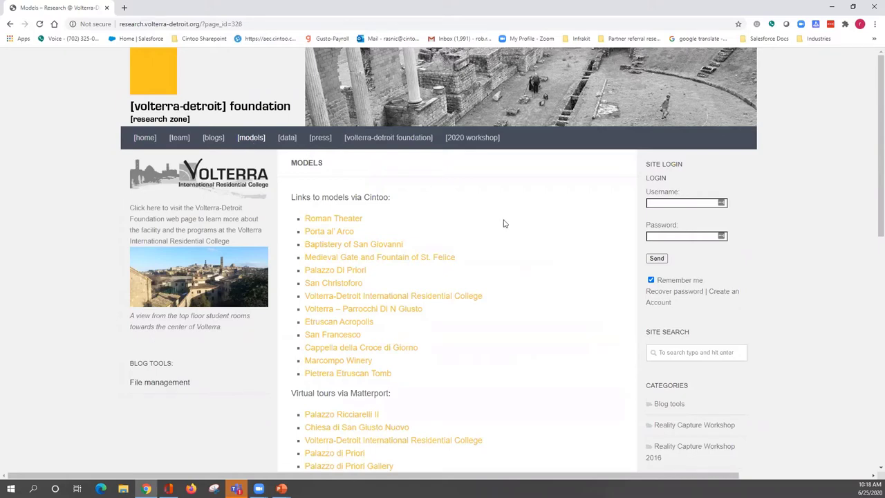
pyautogui.click(417, 257)
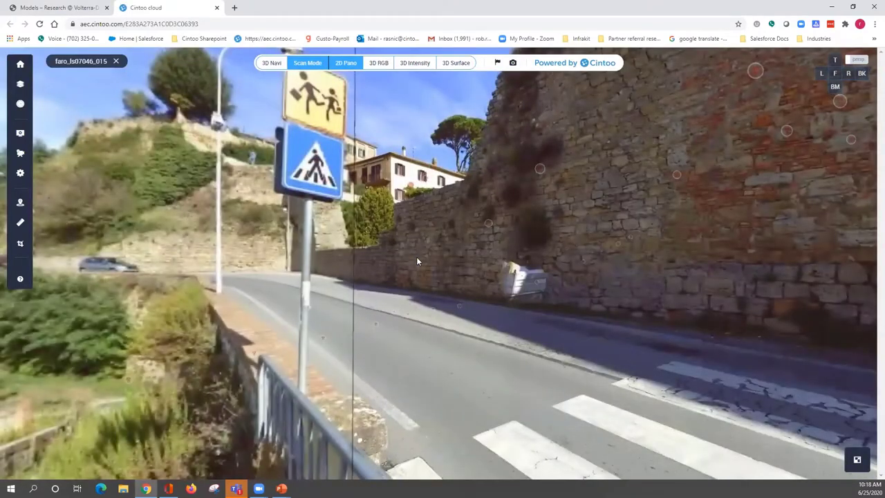
# Look along the city wall and move through scan faro_ls07046_014 up the stairs to scan faro_ls07046_013
pyautogui.moveTo(676, 208); pyautogui.dragTo(346, 220)
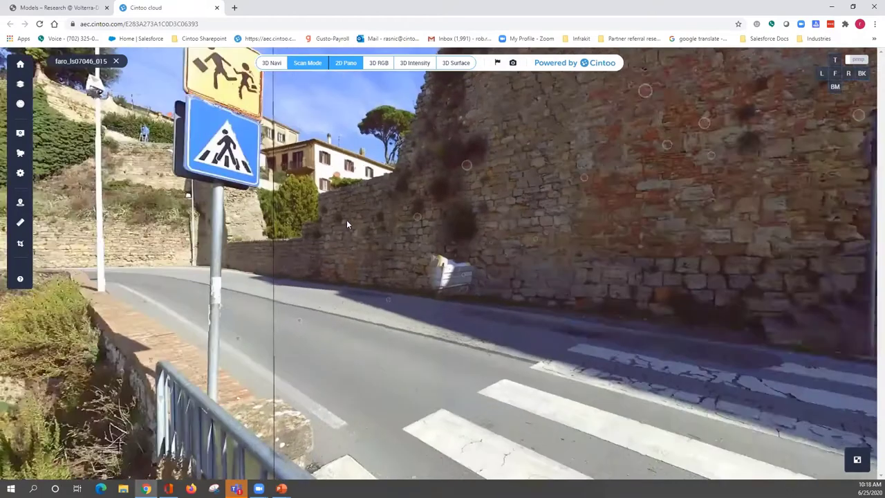
pyautogui.moveTo(555, 231); pyautogui.dragTo(441, 263)
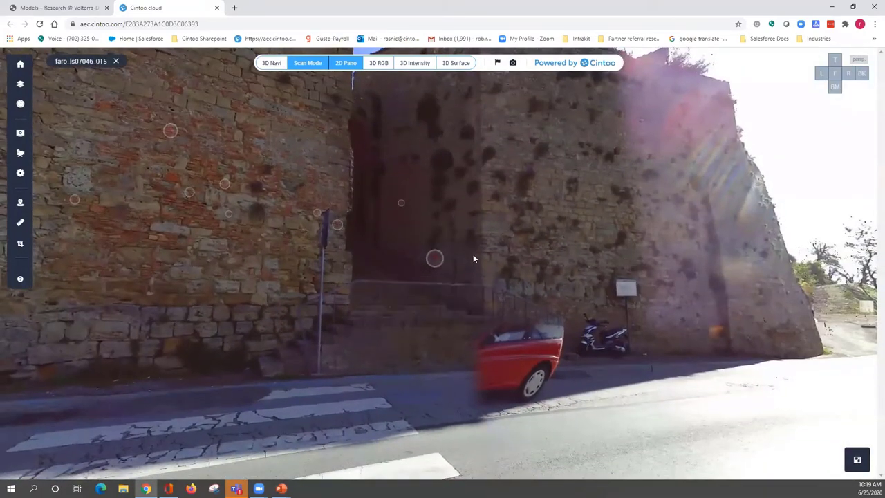
pyautogui.click(435, 262)
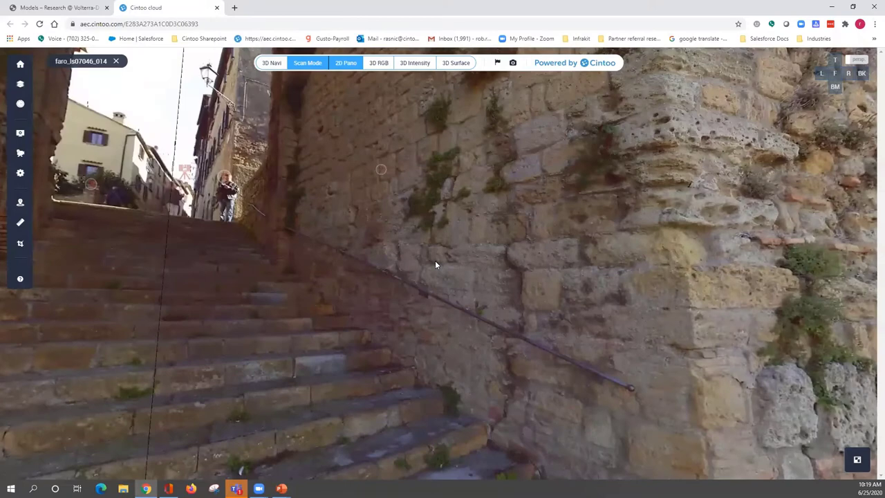
pyautogui.moveTo(243, 265); pyautogui.dragTo(482, 261)
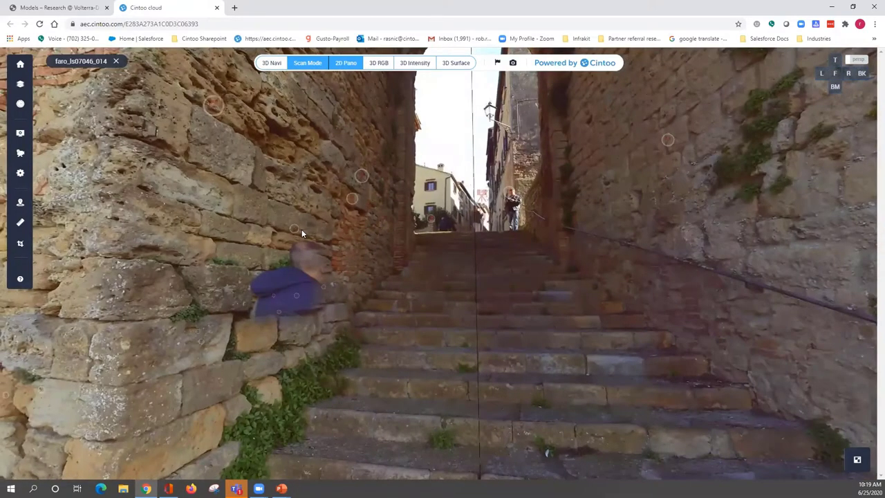
pyautogui.moveTo(301, 229); pyautogui.dragTo(466, 223)
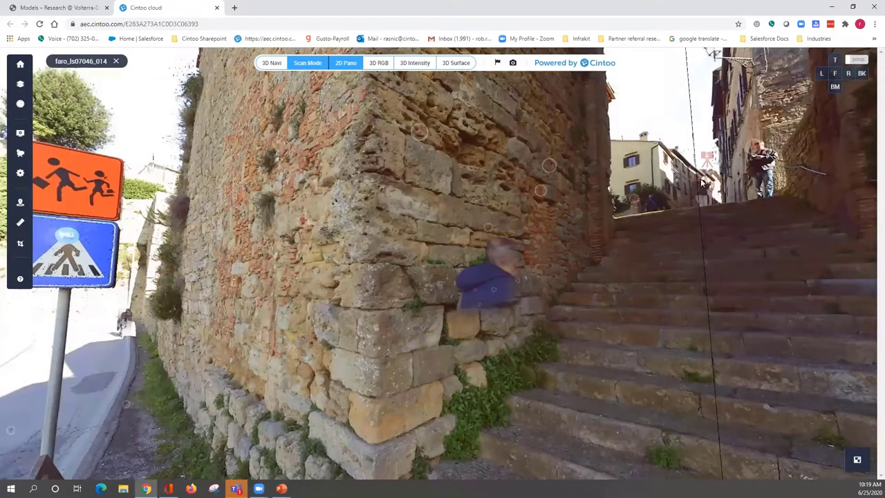
pyautogui.click(605, 198)
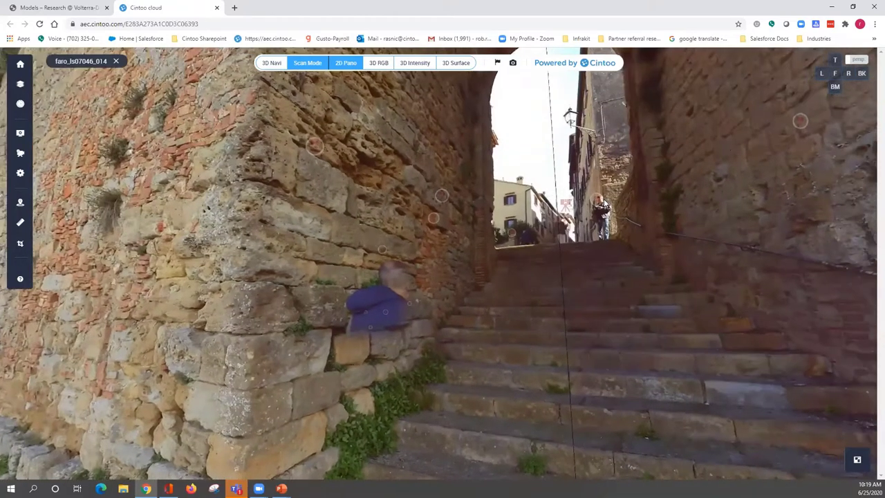
pyautogui.click(567, 202)
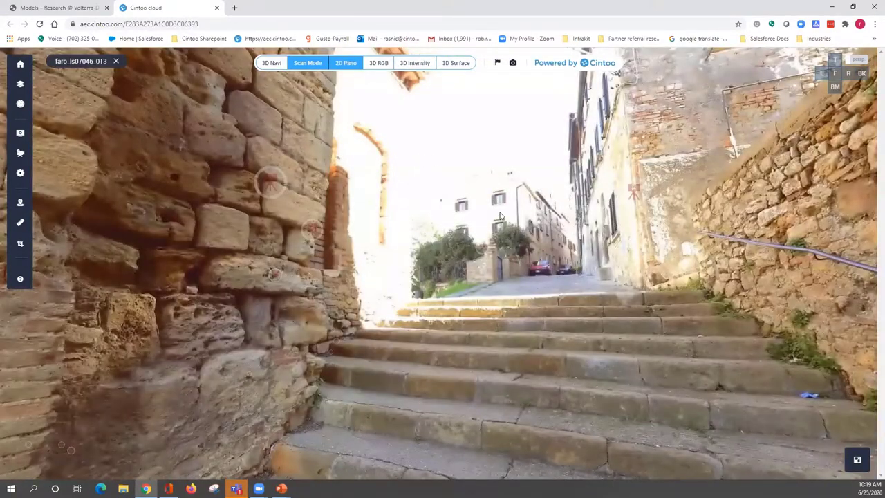
# Set the scan display to 3D Surface and move up the street through scan faro_ls07046_012 to faro_ls07046_017
pyautogui.click(454, 64)
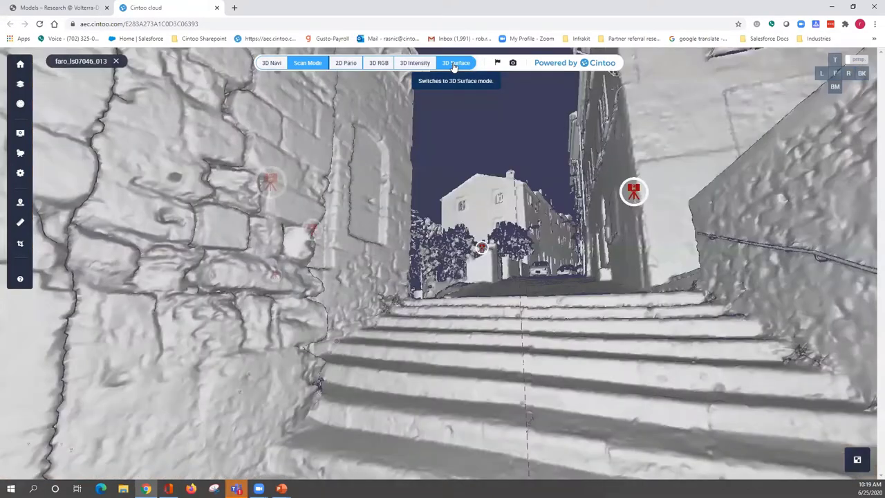
pyautogui.click(633, 192)
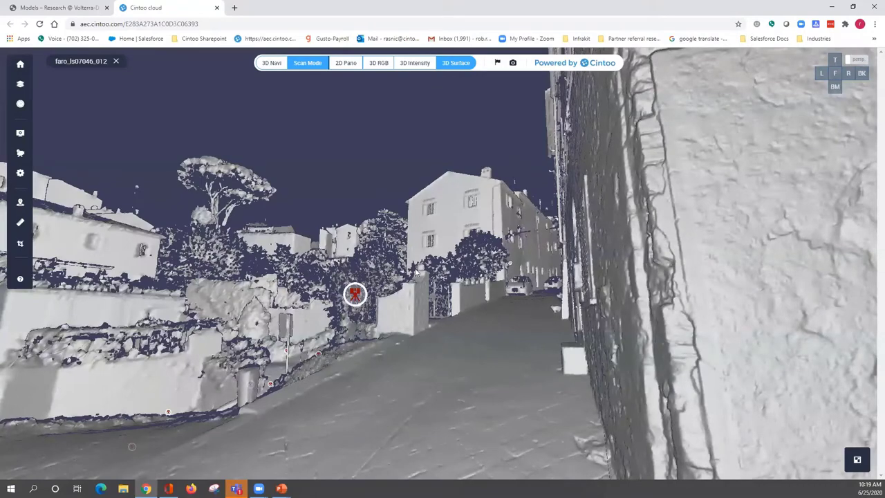
pyautogui.moveTo(415, 269); pyautogui.dragTo(605, 270)
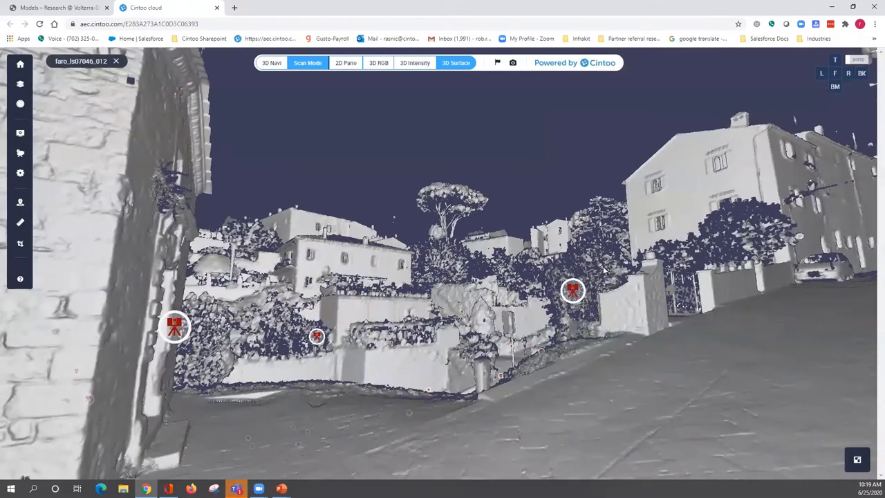
pyautogui.click(568, 293)
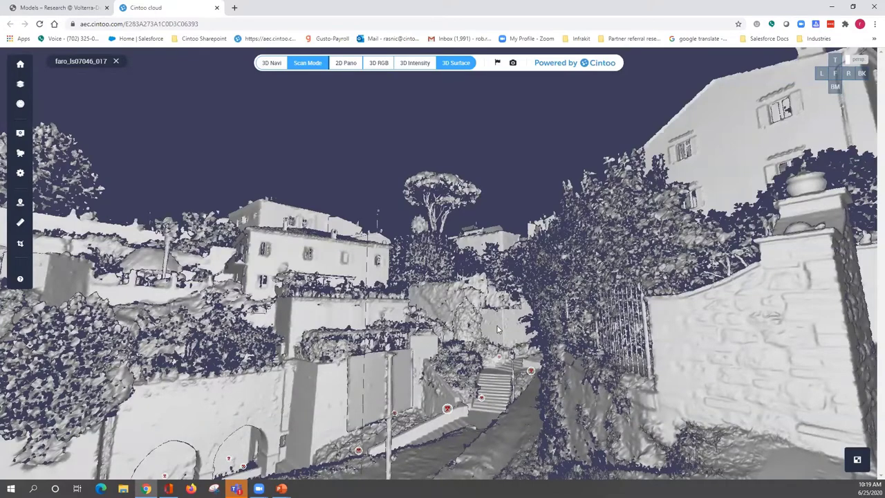
# Move to scan water_2011 on the lower stairs and look down toward the arched gate and fountain
pyautogui.moveTo(696, 228); pyautogui.dragTo(613, 265)
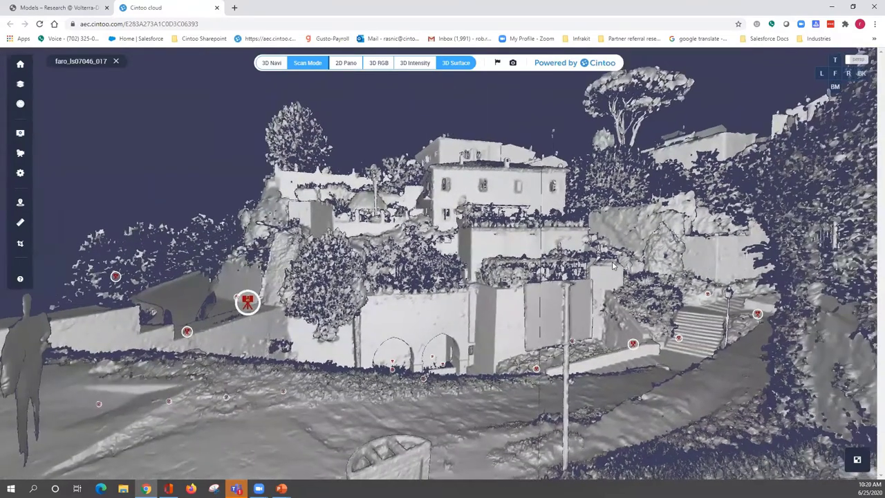
pyautogui.moveTo(680, 339)
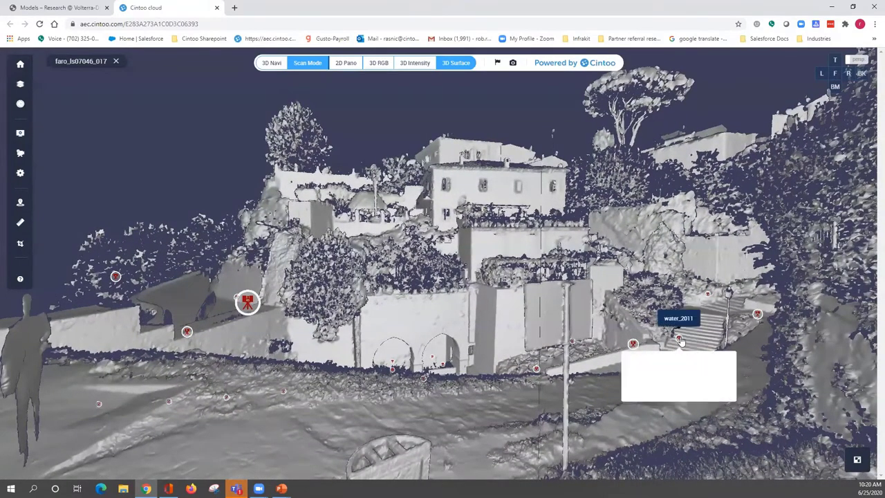
pyautogui.click(680, 339)
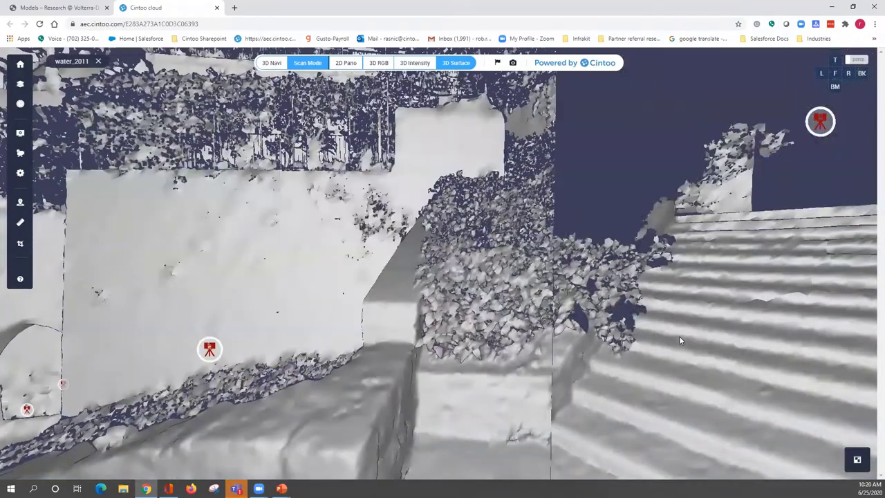
pyautogui.moveTo(408, 311); pyautogui.dragTo(647, 265)
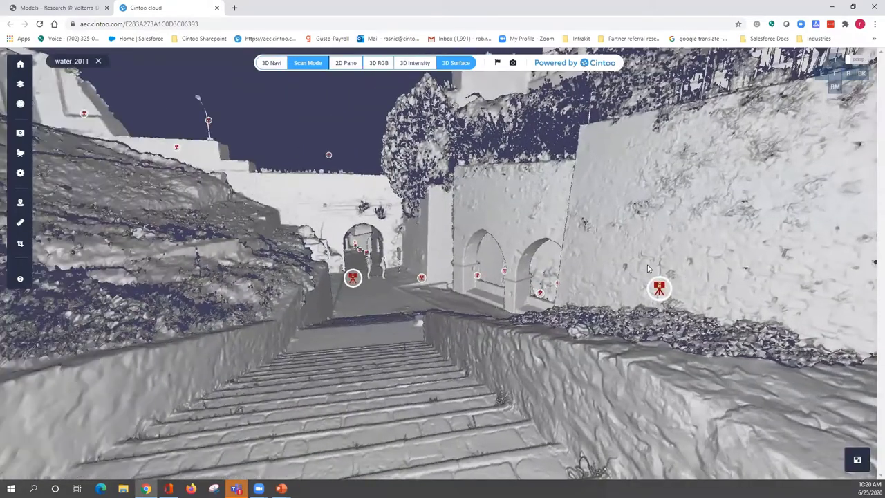
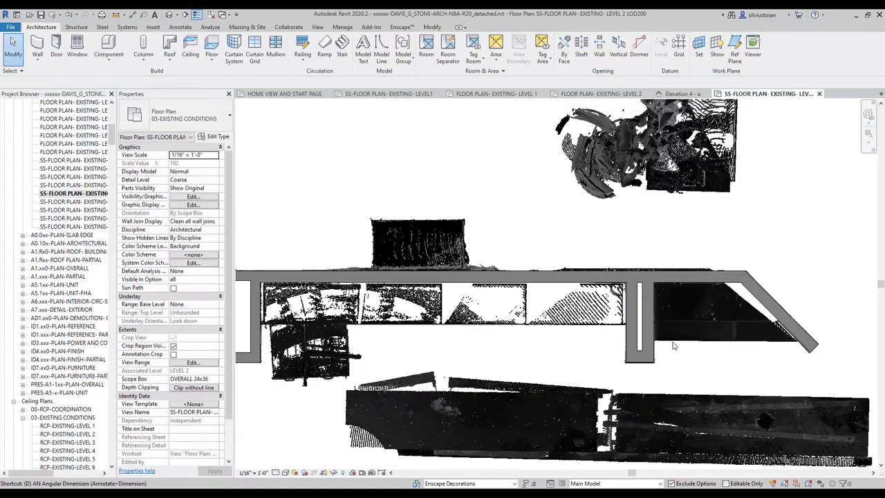
# In Revit, dimension the clear distance between the two short interior walls and set it to 13'-1 1/4"
pyautogui.press('d')
pyautogui.press('i')
pyautogui.click(626, 308)
pyautogui.click(260, 329)
pyautogui.click(442, 201)
pyautogui.press('Escape')
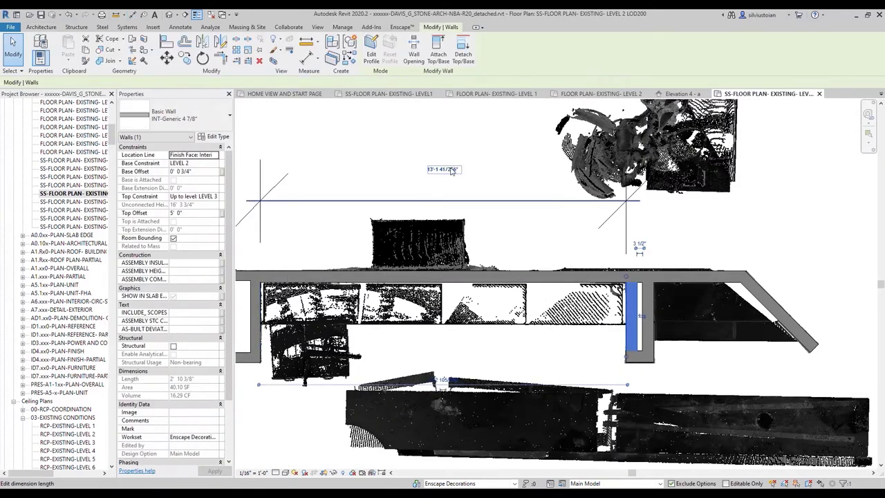
pyautogui.press('Return')
pyautogui.click(699, 363)
# Dimension the overall width across the two parallel walls beside the angled wall and enter a new value for it
pyautogui.press('d')
pyautogui.press('i')
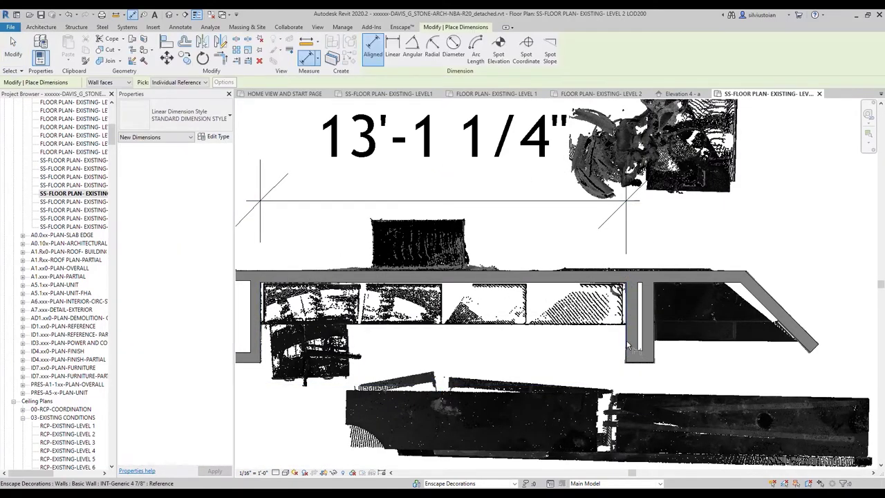
pyautogui.click(627, 310)
pyautogui.click(654, 310)
pyautogui.click(670, 242)
pyautogui.press('Escape')
pyautogui.click(647, 298)
pyautogui.click(636, 193)
pyautogui.write('0 1')
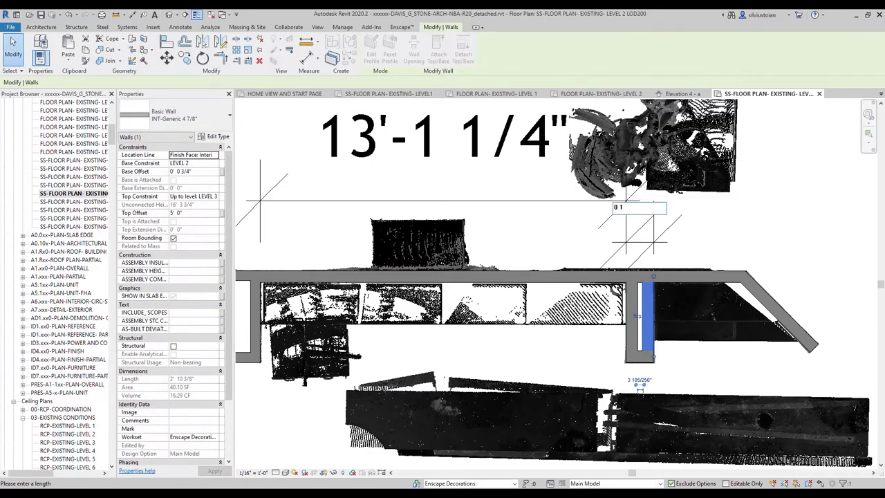
pyautogui.press('Escape')
pyautogui.scroll(-3, 704, 450)
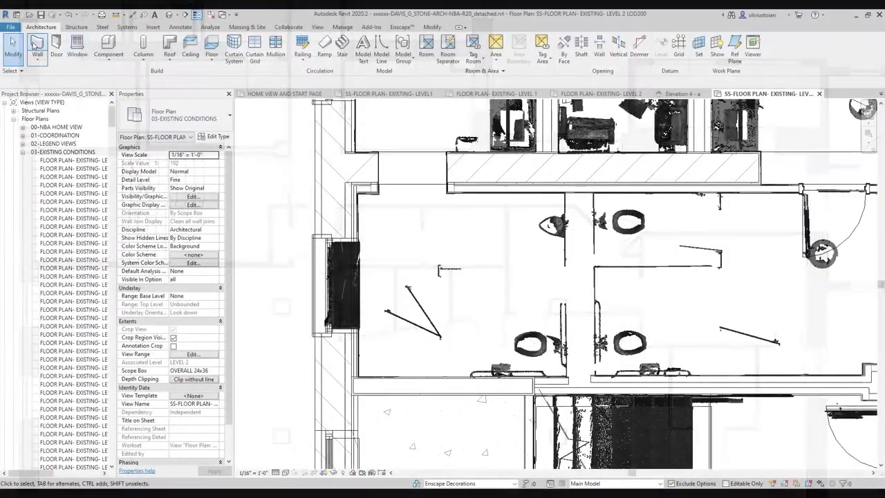
# Draw an INT-Ma3-NONE-MTL-GYP wall along the left scan line between the restrooms, up to the hatched wall
pyautogui.press('w')
pyautogui.press('a')
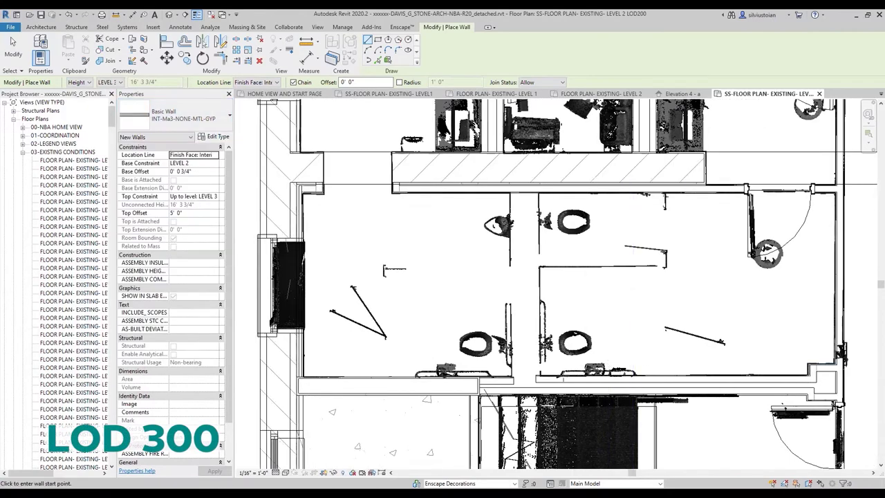
pyautogui.scroll(5, 598, 369)
pyautogui.click(258, 112)
pyautogui.moveTo(462, 355); pyautogui.dragTo(445, 367, button='middle')
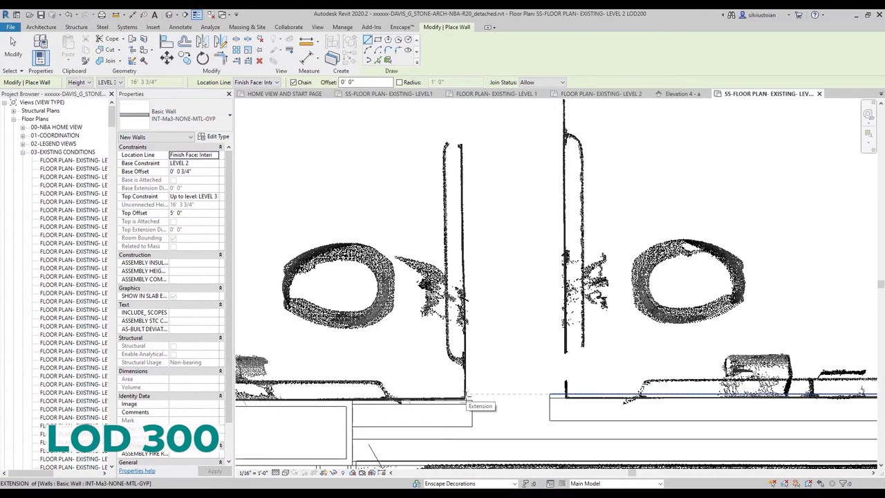
pyautogui.click(465, 399)
pyautogui.moveTo(461, 239); pyautogui.dragTo(449, 394, button='middle')
pyautogui.scroll(-2, 447, 415)
pyautogui.press('space')
pyautogui.click(445, 168)
pyautogui.press('Escape')
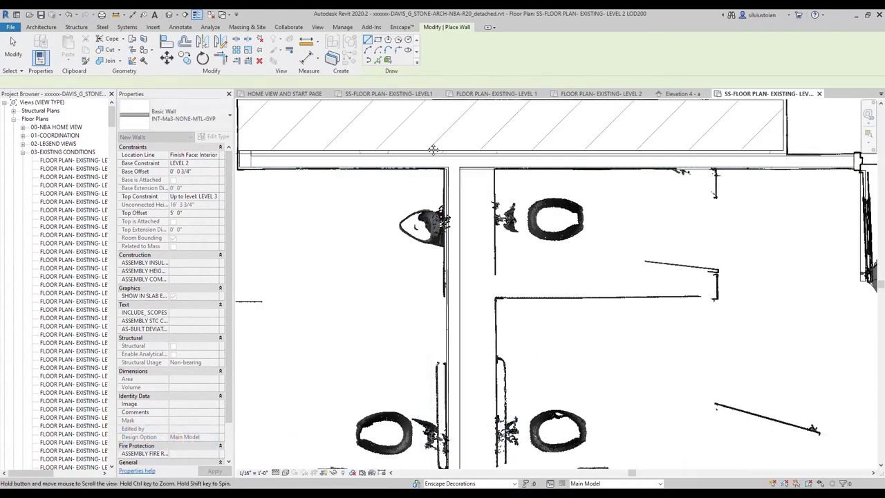
# Draw a second wall about 8'-8" long along the scan line of the right-hand restroom, parallel to the first
pyautogui.moveTo(491, 415); pyautogui.dragTo(438, 282, button='middle')
pyautogui.click(445, 354)
pyautogui.moveTo(460, 231); pyautogui.dragTo(441, 377, button='middle')
pyautogui.click(424, 183)
pyautogui.press('Escape')
pyautogui.press('Escape')
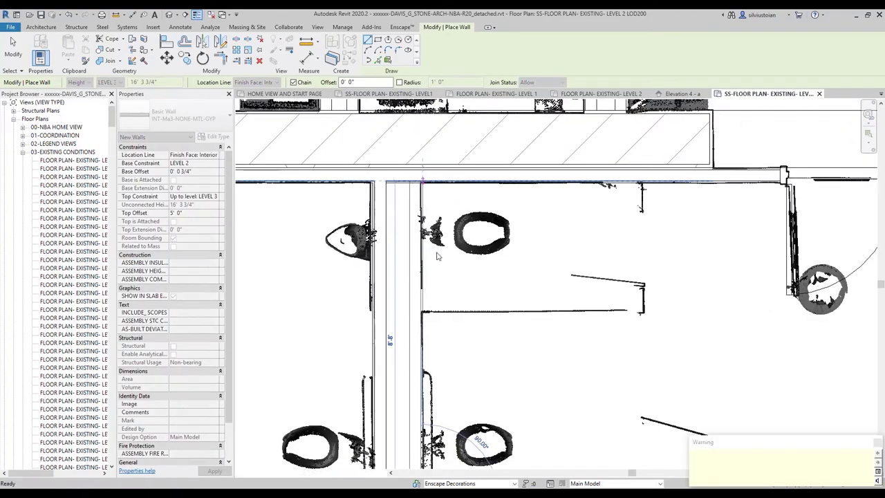
pyautogui.click(417, 210)
pyautogui.scroll(2, 417, 211)
pyautogui.moveTo(438, 226); pyautogui.dragTo(440, 179, button='middle')
pyautogui.scroll(-2, 441, 180)
pyautogui.moveTo(403, 355); pyautogui.dragTo(477, 272, button='middle')
pyautogui.scroll(2, 405, 271)
pyautogui.click(393, 255)
pyautogui.scroll(-3, 414, 377)
pyautogui.press('Escape')
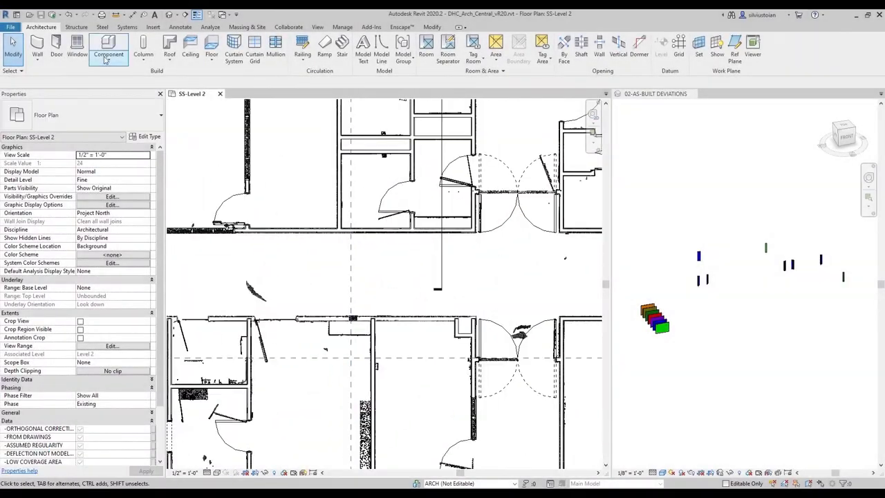
# Draw an Interior - 4 7/8" Assembly - Gyp on Mtl. Stud w_Gyp wall from the corner beside the double doors along the corridor's lower scan line
pyautogui.click(37, 49)
pyautogui.moveTo(359, 298); pyautogui.dragTo(556, 332, button='middle')
pyautogui.scroll(1, 276, 318)
pyautogui.moveTo(277, 319); pyautogui.dragTo(613, 318, button='middle')
pyautogui.scroll(2, 382, 288)
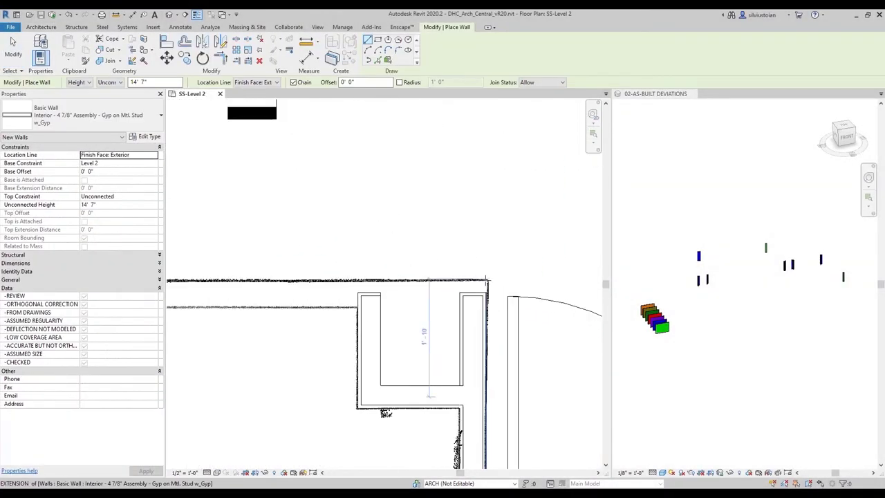
pyautogui.scroll(-2, 487, 282)
pyautogui.click(478, 279)
pyautogui.scroll(-4, 478, 280)
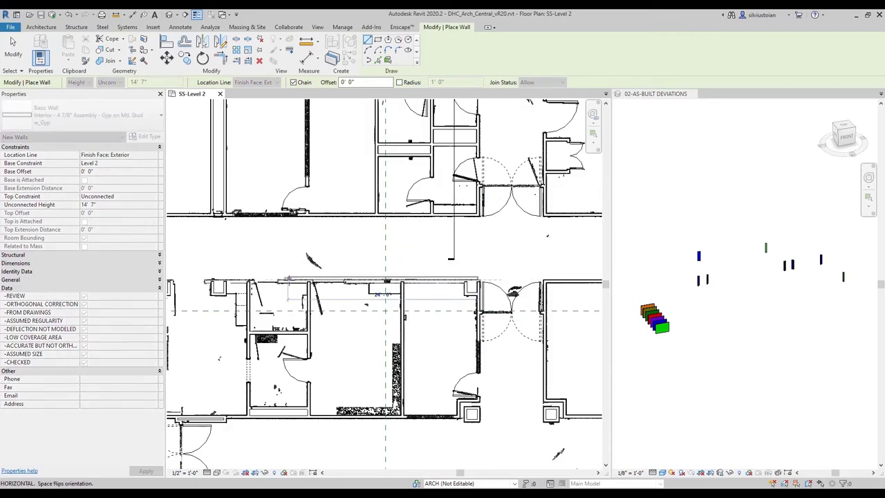
pyautogui.scroll(2, 286, 280)
pyautogui.click(286, 280)
# Align the new corridor wall's face with the corridor-side face of the wall beyond the double doors
pyautogui.moveTo(594, 302); pyautogui.dragTo(309, 302, button='middle')
pyautogui.scroll(2, 428, 297)
pyautogui.press('a')
pyautogui.press('l')
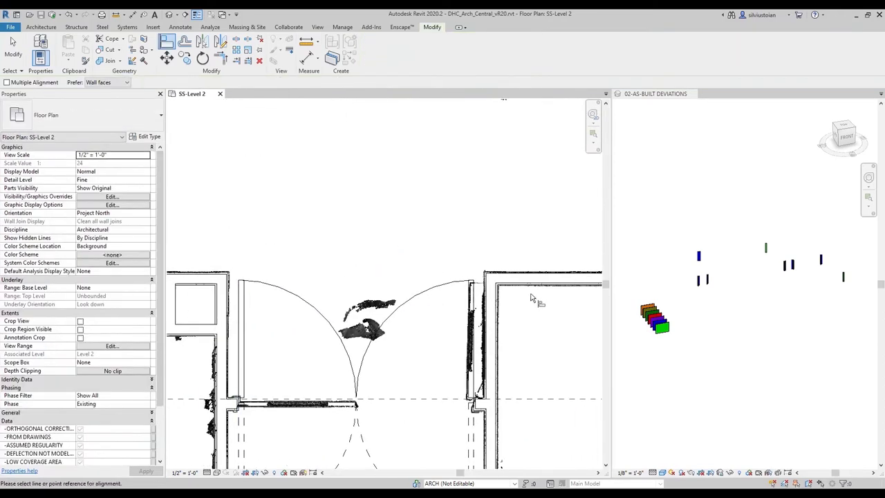
pyautogui.moveTo(262, 276); pyautogui.dragTo(525, 288, button='middle')
pyautogui.moveTo(311, 294); pyautogui.dragTo(494, 294, button='middle')
pyautogui.scroll(-2, 494, 293)
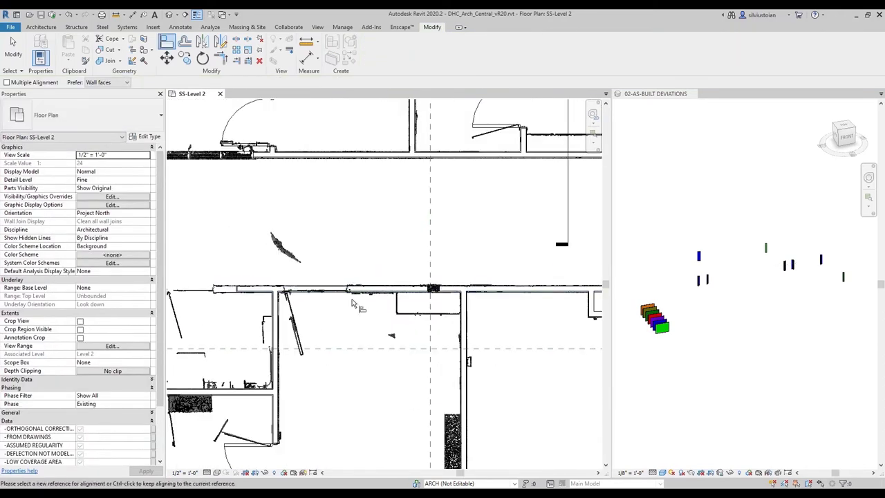
pyautogui.moveTo(354, 302); pyautogui.dragTo(528, 300, button='middle')
pyautogui.press('Escape')
# Extend the free end of the new corridor wall to the end of the perpendicular wall beside the far double doors
pyautogui.moveTo(346, 284); pyautogui.dragTo(722, 312, button='middle')
pyautogui.moveTo(267, 328); pyautogui.dragTo(676, 344, button='middle')
pyautogui.moveTo(233, 324); pyautogui.dragTo(595, 325, button='middle')
pyautogui.moveTo(182, 322); pyautogui.dragTo(438, 322, button='middle')
pyautogui.moveTo(217, 324); pyautogui.dragTo(528, 358, button='middle')
pyautogui.moveTo(245, 370); pyautogui.dragTo(52, 337, button='middle')
pyautogui.moveTo(214, 343); pyautogui.dragTo(86, 331, button='middle')
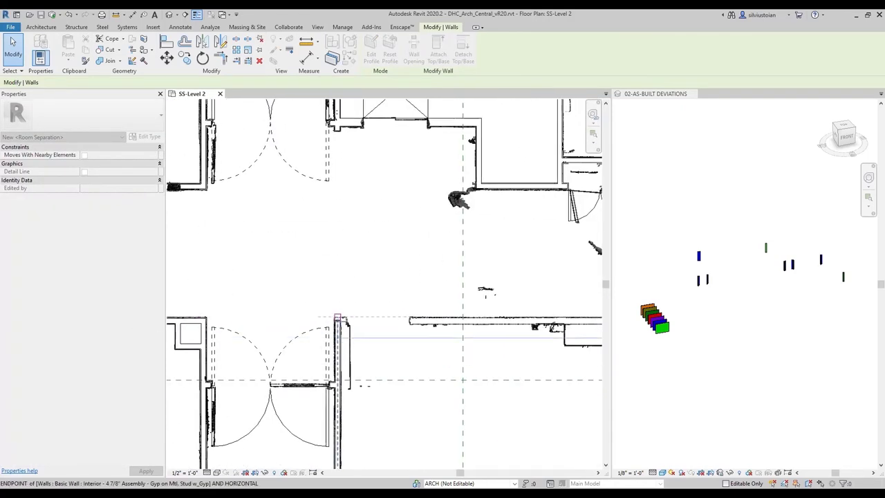
pyautogui.moveTo(337, 317); pyautogui.dragTo(335, 317)
pyautogui.press('Escape')
# Measure the gap between the scan line and the corridor wall's outer face near its extended end, using a detail line
pyautogui.scroll(3, 360, 323)
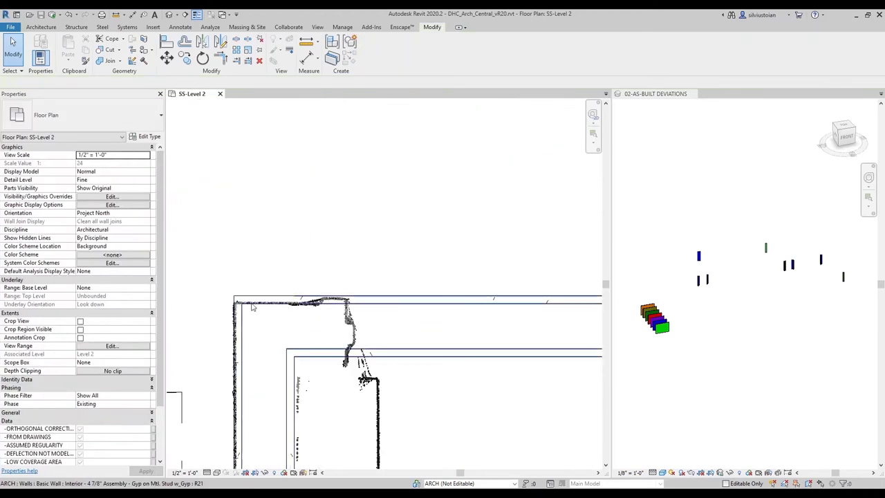
pyautogui.scroll(2, 253, 307)
pyautogui.press('d')
pyautogui.press('l')
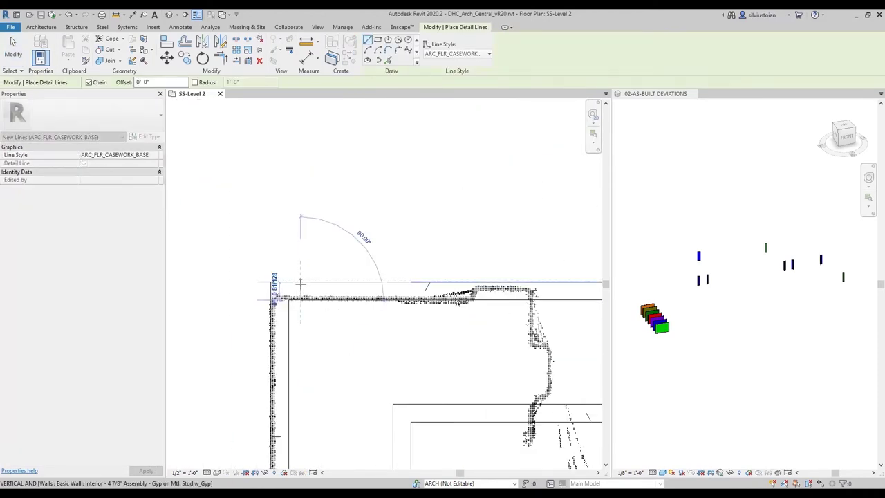
pyautogui.scroll(-2, 300, 283)
pyautogui.scroll(4, 295, 305)
pyautogui.click(302, 302)
pyautogui.click(302, 292)
pyautogui.press('Escape')
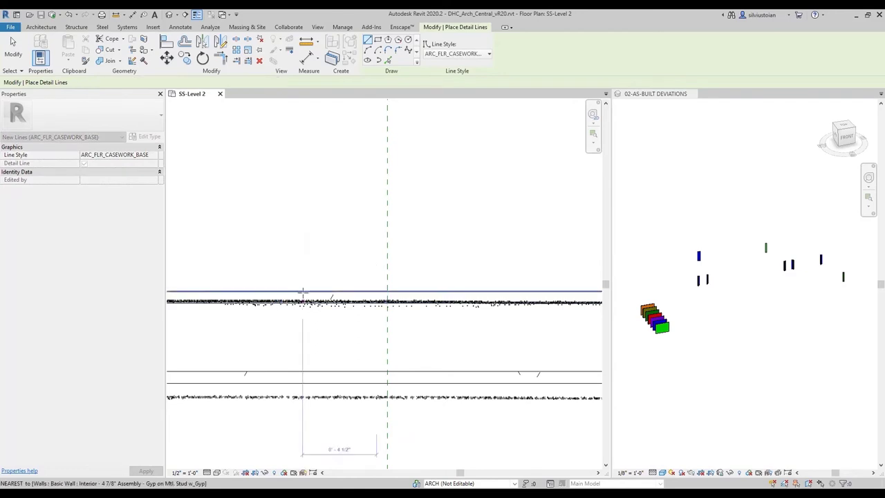
# Check the corridor wall's offset from the scan points past the column enclosure, using a detail line
pyautogui.scroll(-4, 302, 293)
pyautogui.scroll(2, 376, 320)
pyautogui.click(376, 307)
pyautogui.moveTo(468, 319); pyautogui.dragTo(403, 318, button='middle')
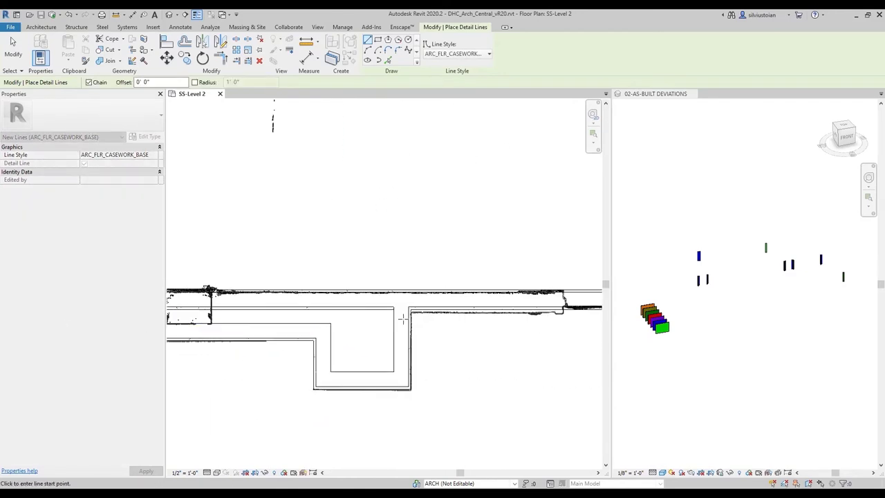
pyautogui.moveTo(581, 313); pyautogui.dragTo(186, 314, button='middle')
pyautogui.scroll(4, 480, 310)
pyautogui.press('Escape')
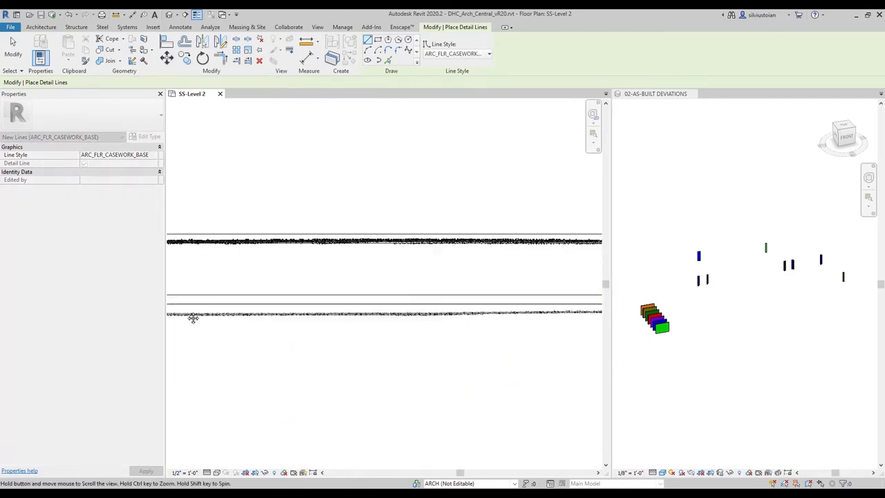
pyautogui.scroll(2, 160, 311)
pyautogui.press('Escape')
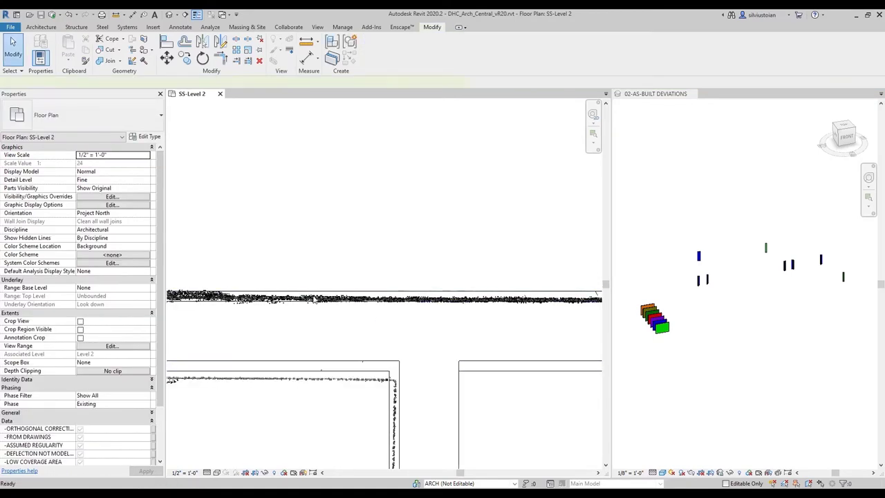
# Examine the deviation between the modelled wall face and the point cloud along the rest of the corridor
pyautogui.press('d')
pyautogui.press('l')
pyautogui.scroll(-6, 314, 292)
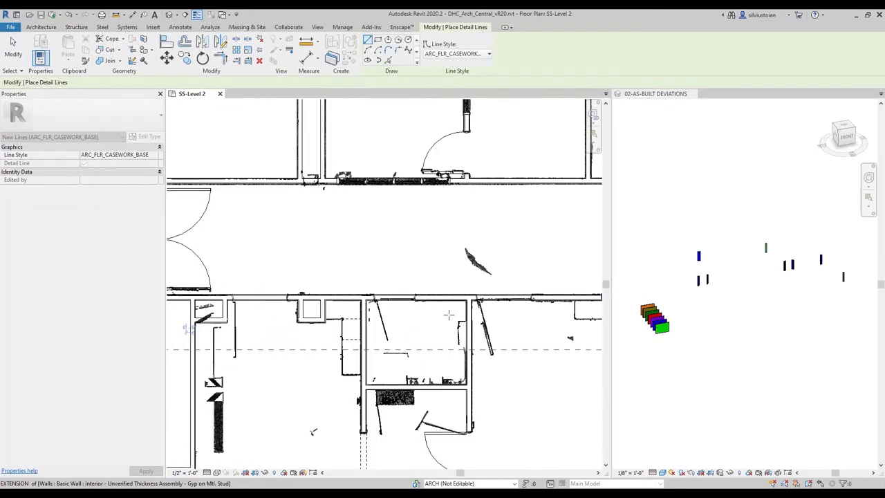
pyautogui.moveTo(450, 316); pyautogui.dragTo(208, 315, button='middle')
pyautogui.scroll(4, 515, 301)
pyautogui.scroll(-4, 506, 280)
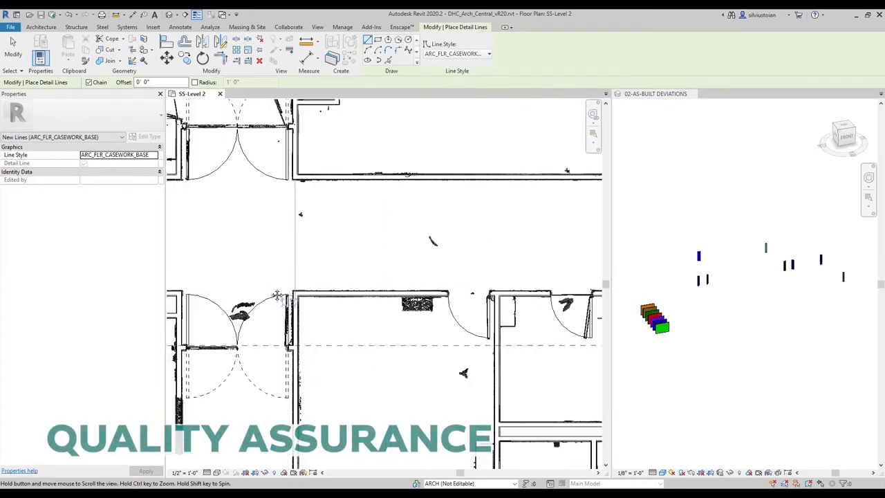
pyautogui.scroll(4, 216, 298)
pyautogui.scroll(-4, 216, 298)
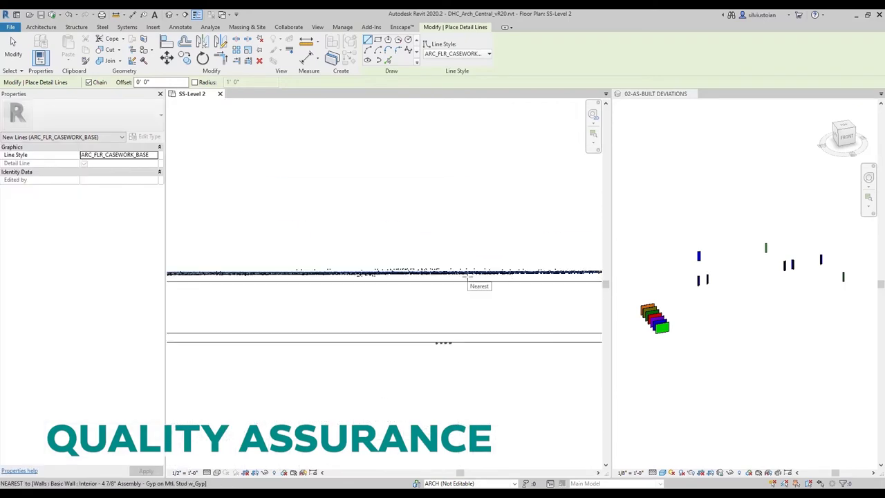
pyautogui.scroll(4, 497, 280)
pyautogui.scroll(-1, 416, 287)
pyautogui.scroll(-2, 338, 296)
pyautogui.moveTo(338, 297); pyautogui.dragTo(664, 256, button='middle')
pyautogui.scroll(-2, 486, 296)
pyautogui.moveTo(339, 272); pyautogui.dragTo(627, 292, button='middle')
pyautogui.press('Escape')
# Mark the long corridor wall as ORTHOGONAL CORRECTION and inspect it in the 02-AS-BUILT DEVIATIONS 3D view
pyautogui.click(331, 278)
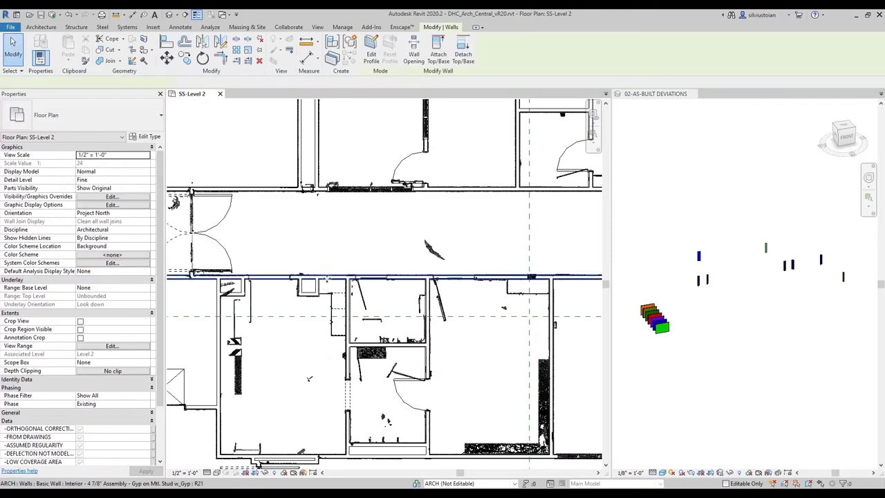
pyautogui.scroll(-3, 331, 278)
pyautogui.moveTo(313, 302); pyautogui.dragTo(367, 303, button='middle')
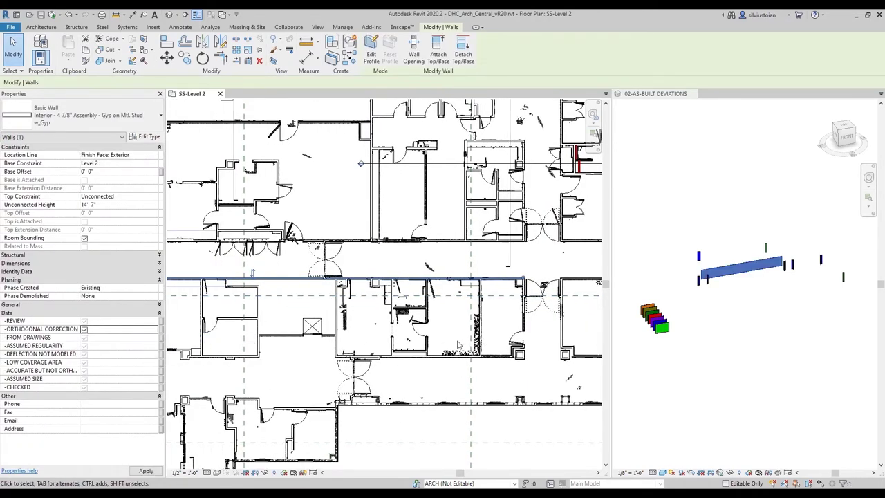
pyautogui.moveTo(767, 308); pyautogui.dragTo(765, 318, button='middle')
pyautogui.press('Escape')
pyautogui.scroll(3, 754, 282)
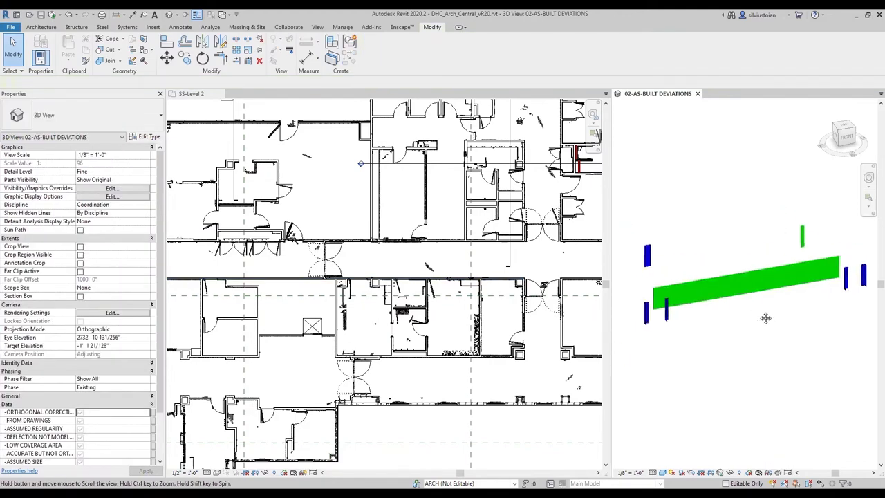
pyautogui.moveTo(712, 304); pyautogui.dragTo(725, 289, button='middle')
pyautogui.scroll(-2, 701, 277)
pyautogui.click(318, 339)
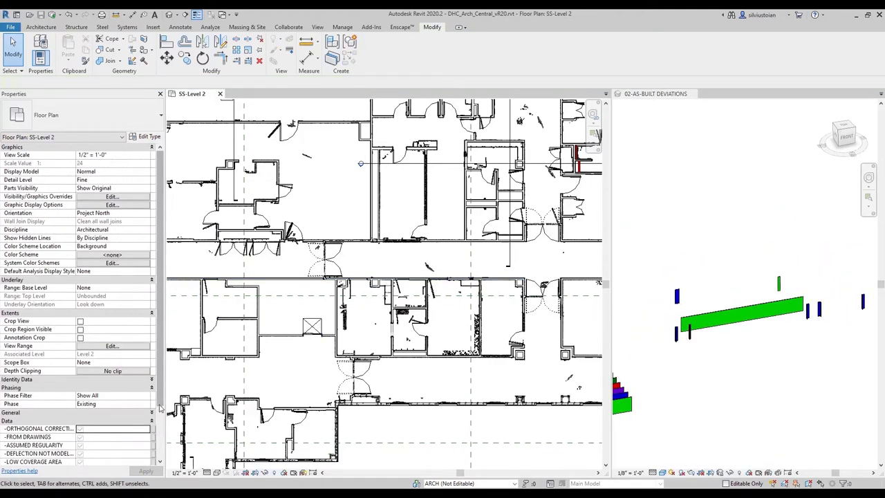
# In the SS-Level 2 QC plan, mark the short tile wall and the parallel wall below it as CHECKED
pyautogui.scroll(-5, 159, 408)
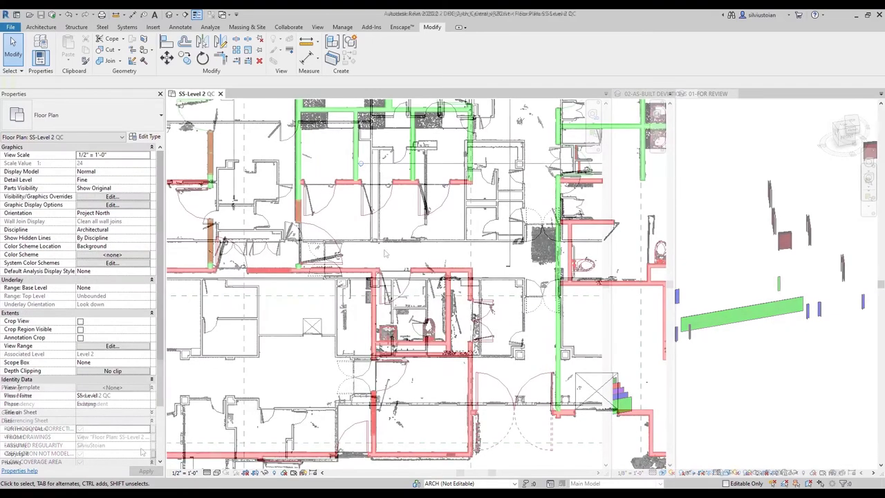
pyautogui.scroll(5, 500, 171)
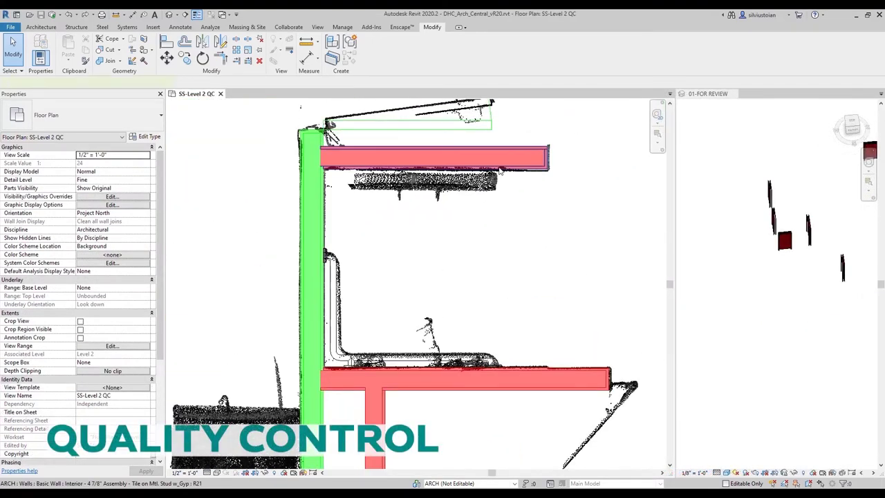
pyautogui.click(500, 168)
pyautogui.scroll(-1, 525, 246)
pyautogui.keyDown('ctrl'); pyautogui.click(543, 343); pyautogui.keyUp('ctrl')
pyautogui.moveTo(542, 343); pyautogui.dragTo(619, 284, button='middle')
pyautogui.click(81, 436)
pyautogui.click(253, 284)
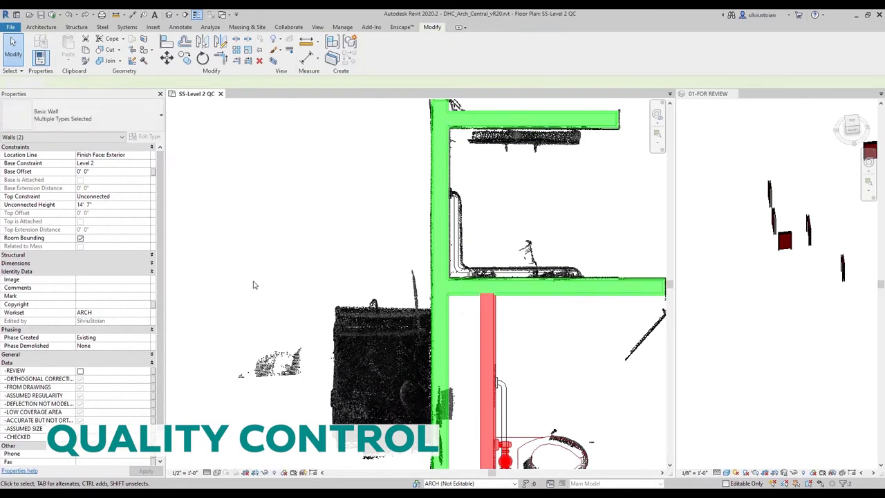
# Mark the wall across the front of the row of small rooms and its swing doors as CHECKED
pyautogui.moveTo(170, 200); pyautogui.dragTo(574, 316, button='middle')
pyautogui.scroll(3, 428, 244)
pyautogui.scroll(-3, 429, 244)
pyautogui.moveTo(332, 249); pyautogui.dragTo(601, 252, button='middle')
pyautogui.moveTo(207, 256); pyautogui.dragTo(486, 257, button='middle')
pyautogui.scroll(3, 405, 263)
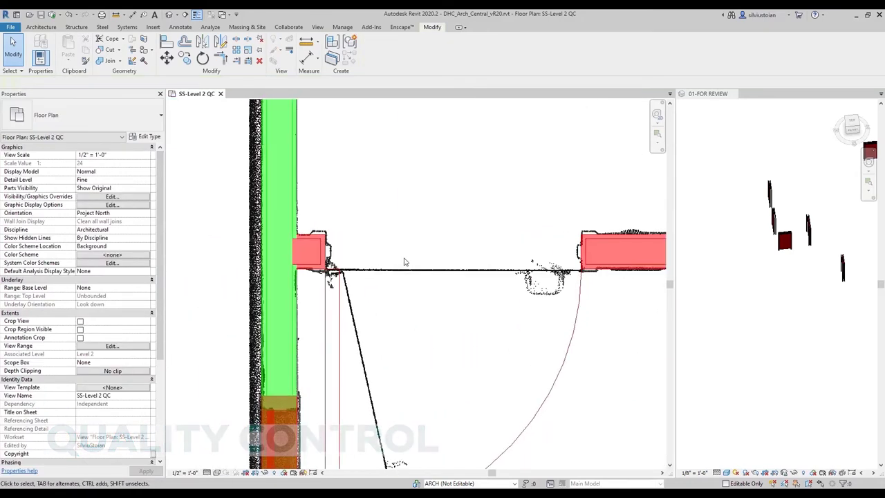
pyautogui.scroll(-2, 405, 262)
pyautogui.moveTo(406, 262); pyautogui.dragTo(296, 262, button='middle')
pyautogui.click(468, 257)
pyautogui.moveTo(468, 257); pyautogui.dragTo(280, 241, button='middle')
pyautogui.scroll(-2, 280, 242)
pyautogui.keyDown('ctrl'); pyautogui.click(248, 278); pyautogui.keyUp('ctrl')
pyautogui.keyDown('ctrl'); pyautogui.click(325, 278); pyautogui.keyUp('ctrl')
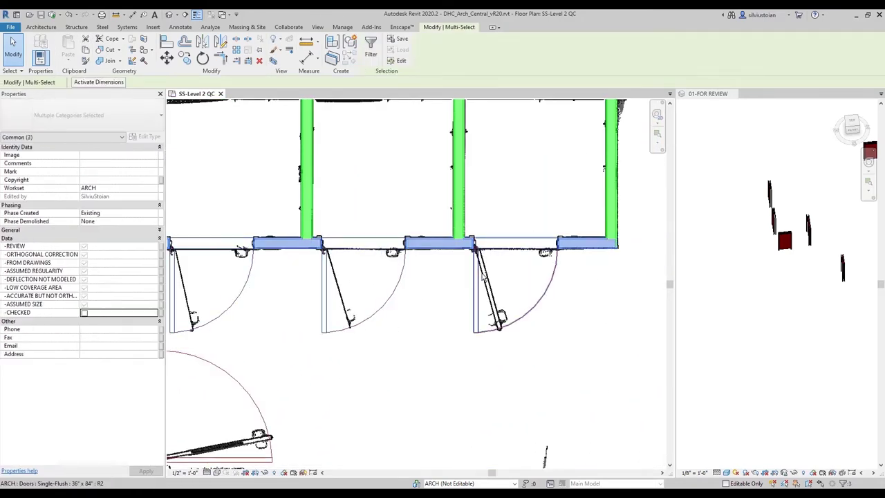
pyautogui.click(84, 312)
pyautogui.click(443, 357)
# Mark the unchecked walls around the small corner enclosure and the adjoining room wall as CHECKED
pyautogui.moveTo(443, 357); pyautogui.dragTo(587, 358, button='middle')
pyautogui.moveTo(228, 311); pyautogui.dragTo(431, 283, button='middle')
pyautogui.scroll(2, 320, 246)
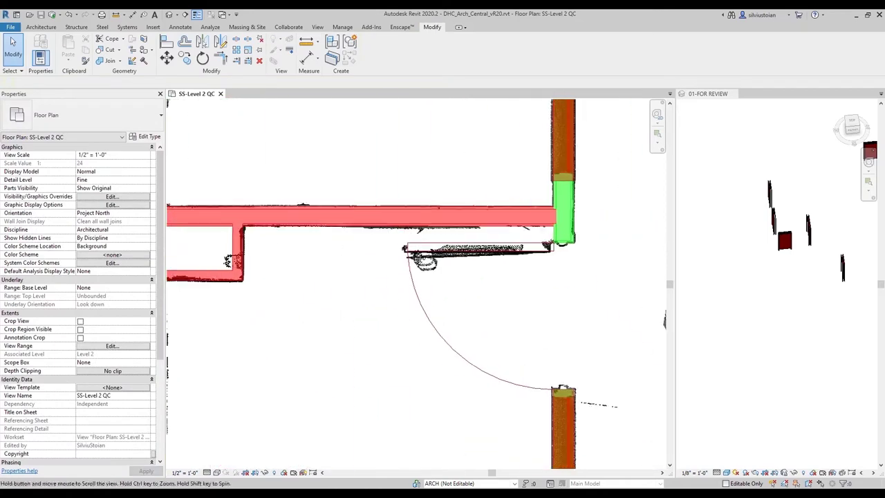
pyautogui.moveTo(320, 247); pyautogui.dragTo(507, 241, button='middle')
pyautogui.click(470, 211)
pyautogui.keyDown('ctrl'); pyautogui.click(419, 257); pyautogui.keyUp('ctrl')
pyautogui.click(429, 390)
# Mark the horizontal walls at the room's lower end and the long perpendicular wall joining them as CHECKED
pyautogui.moveTo(428, 390); pyautogui.dragTo(440, 279, button='middle')
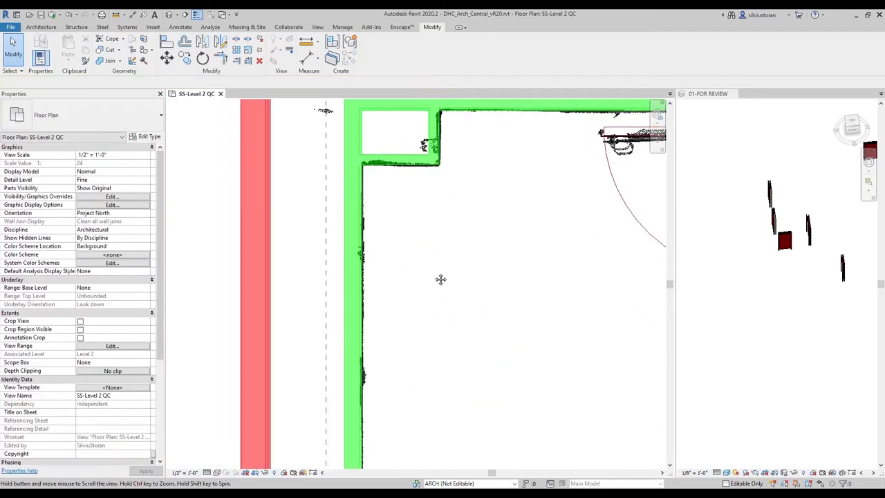
pyautogui.scroll(-2, 475, 411)
pyautogui.moveTo(475, 411); pyautogui.dragTo(304, 170, button='middle')
pyautogui.scroll(2, 316, 222)
pyautogui.click(296, 211)
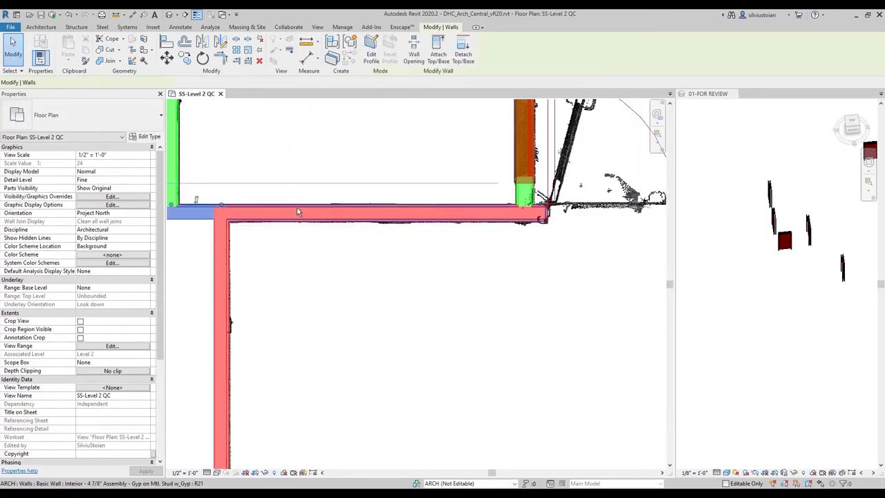
pyautogui.scroll(2, 235, 228)
pyautogui.scroll(-2, 255, 299)
pyautogui.moveTo(254, 299); pyautogui.dragTo(307, 198, button='middle')
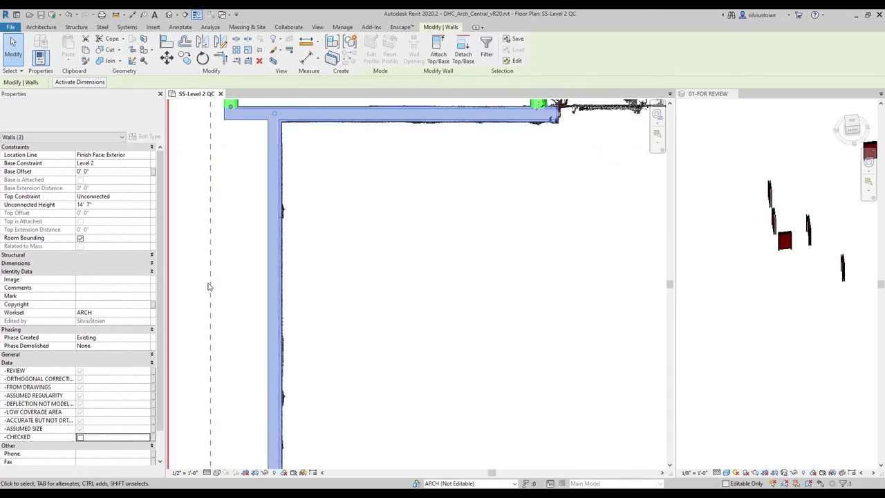
pyautogui.click(360, 315)
pyautogui.moveTo(362, 210); pyautogui.dragTo(350, 297, button='middle')
pyautogui.scroll(-1, 350, 300)
pyautogui.click(330, 225)
pyautogui.keyDown('ctrl'); pyautogui.click(283, 284); pyautogui.keyUp('ctrl')
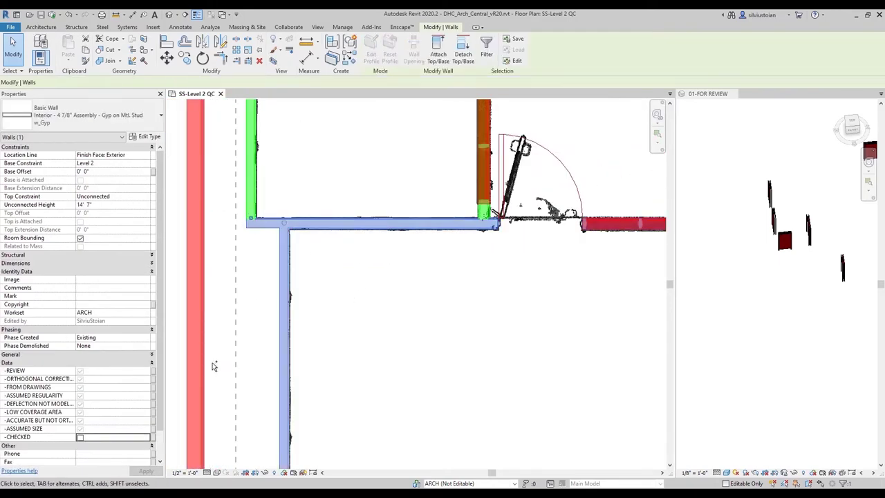
pyautogui.click(81, 438)
pyautogui.click(345, 380)
# Mark the horizontal 4 7/8" wall beside the double doors and its 36" x 84" single-flush door as CHECKED
pyautogui.scroll(-2, 427, 326)
pyautogui.moveTo(351, 463); pyautogui.dragTo(272, 397, button='middle')
pyautogui.moveTo(452, 235); pyautogui.dragTo(393, 150, button='middle')
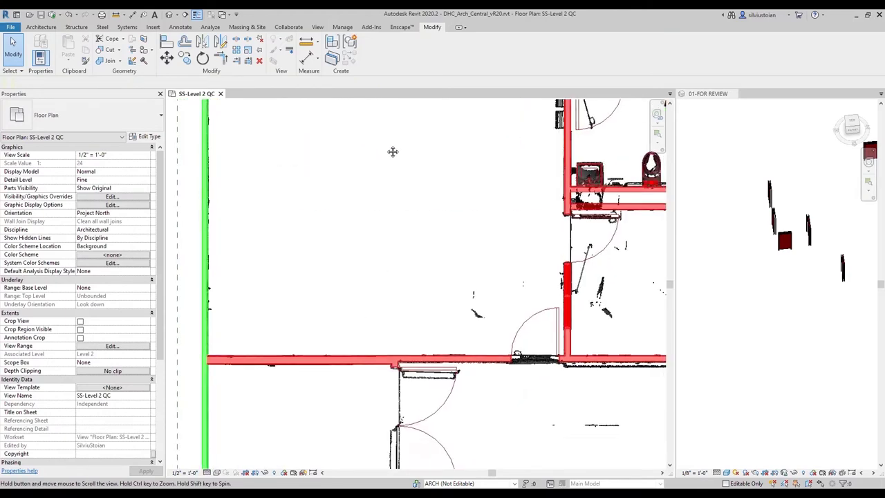
pyautogui.moveTo(323, 213); pyautogui.dragTo(374, 338, button='middle')
pyautogui.moveTo(481, 465); pyautogui.dragTo(361, 307, button='middle')
pyautogui.scroll(6, 364, 334)
pyautogui.moveTo(404, 323); pyautogui.dragTo(207, 273, button='middle')
pyautogui.scroll(-2, 391, 269)
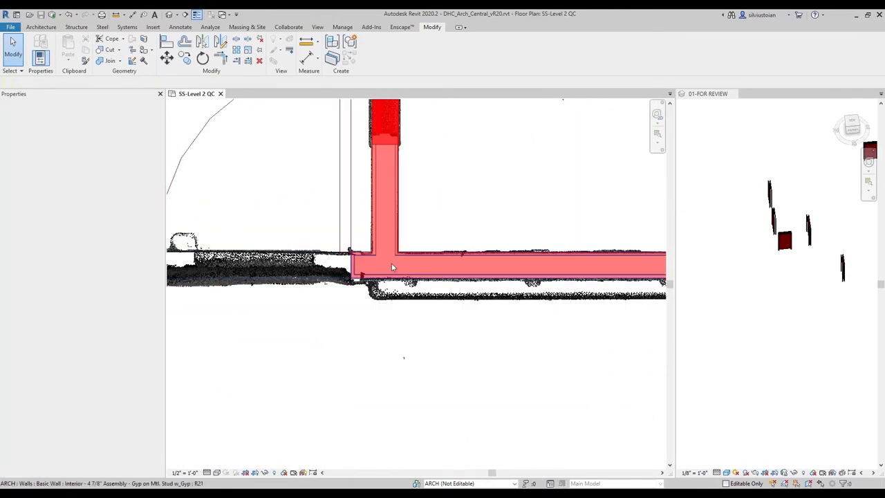
pyautogui.moveTo(484, 250); pyautogui.dragTo(190, 251, button='middle')
pyautogui.click(495, 261)
pyautogui.moveTo(290, 261); pyautogui.dragTo(523, 260, button='middle')
pyautogui.scroll(-2, 523, 261)
pyautogui.moveTo(394, 262); pyautogui.dragTo(613, 253, button='middle')
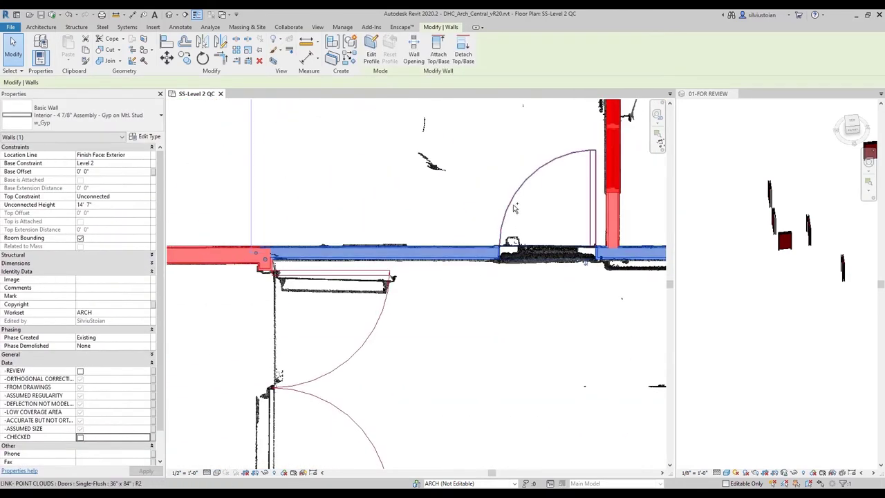
pyautogui.keyDown('ctrl'); pyautogui.click(512, 204); pyautogui.keyUp('ctrl')
pyautogui.moveTo(557, 239); pyautogui.dragTo(517, 239, button='middle')
pyautogui.scroll(2, 517, 239)
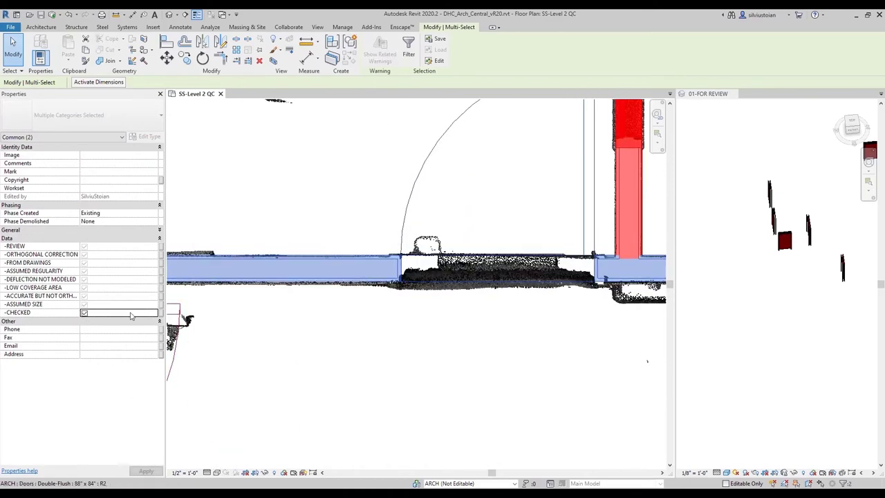
pyautogui.click(325, 387)
# Mark the 6 3/4" Gyp on Mtl. Stud wall as REVIEW and CHECKED, with the comment "Please check the wall type"
pyautogui.scroll(-2, 326, 393)
pyautogui.moveTo(326, 393); pyautogui.dragTo(527, 370, button='middle')
pyautogui.scroll(-1, 525, 370)
pyautogui.moveTo(271, 349); pyautogui.dragTo(373, 346, button='middle')
pyautogui.scroll(4, 366, 345)
pyautogui.moveTo(320, 373); pyautogui.dragTo(223, 373, button='middle')
pyautogui.scroll(3, 404, 283)
pyautogui.moveTo(397, 268); pyautogui.dragTo(573, 299, button='middle')
pyautogui.scroll(-5, 516, 276)
pyautogui.moveTo(459, 276); pyautogui.dragTo(255, 274, button='middle')
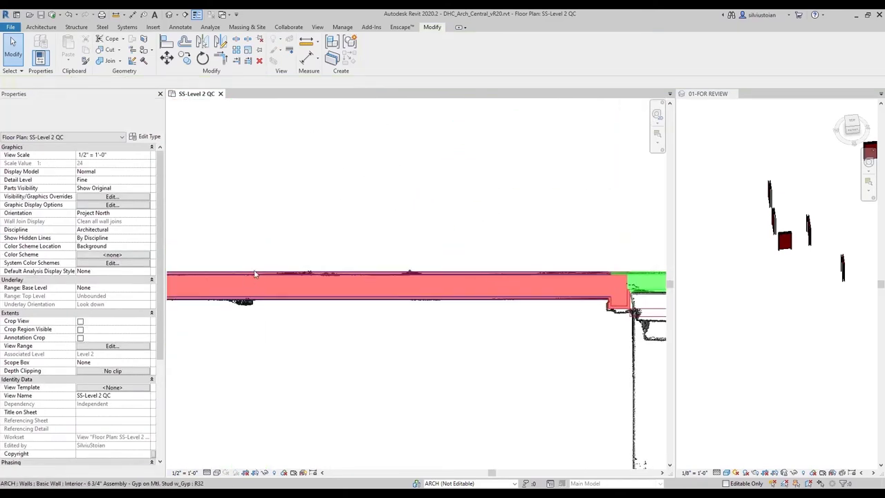
pyautogui.moveTo(531, 271); pyautogui.dragTo(389, 281, button='middle')
pyautogui.click(387, 286)
pyautogui.moveTo(347, 355); pyautogui.dragTo(479, 334, button='middle')
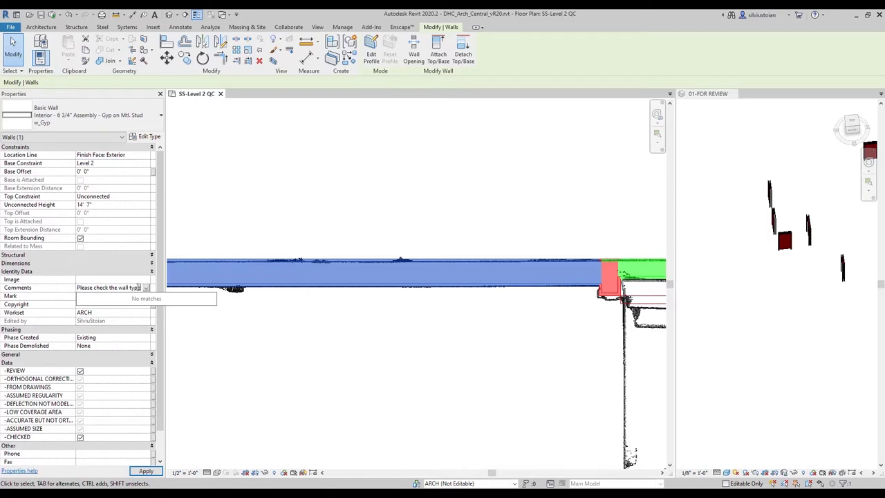
pyautogui.click(804, 360)
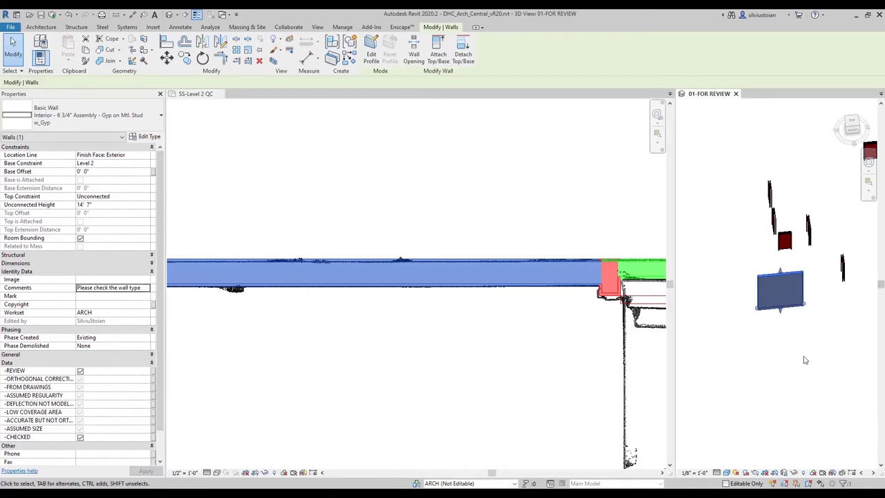
# Flag the horizontal 6 3/4" Gyp on Mtl. Stud wall below the double doors as REVIEW and CHECKED, with the comment "Please check the wall type"
pyautogui.moveTo(809, 359); pyautogui.dragTo(774, 336, button='middle')
pyautogui.scroll(-3, 723, 359)
pyautogui.scroll(-1, 458, 346)
pyautogui.scroll(-3, 429, 311)
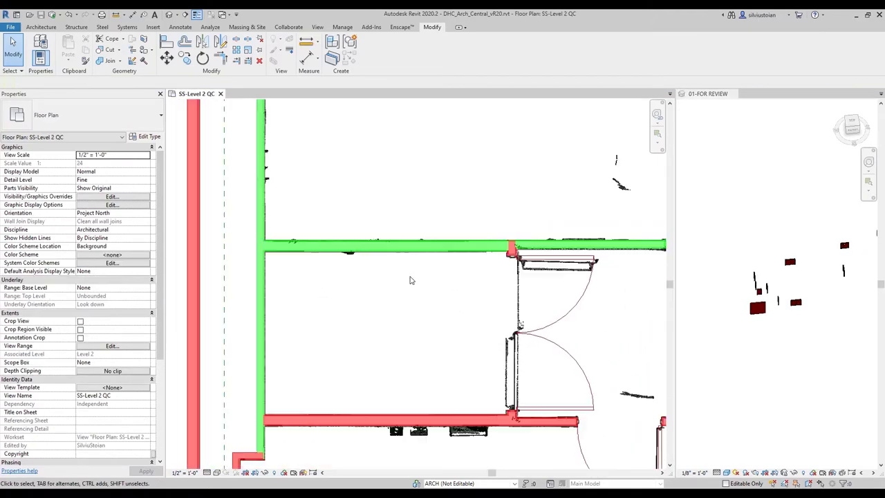
pyautogui.scroll(6, 417, 318)
pyautogui.scroll(3, 417, 319)
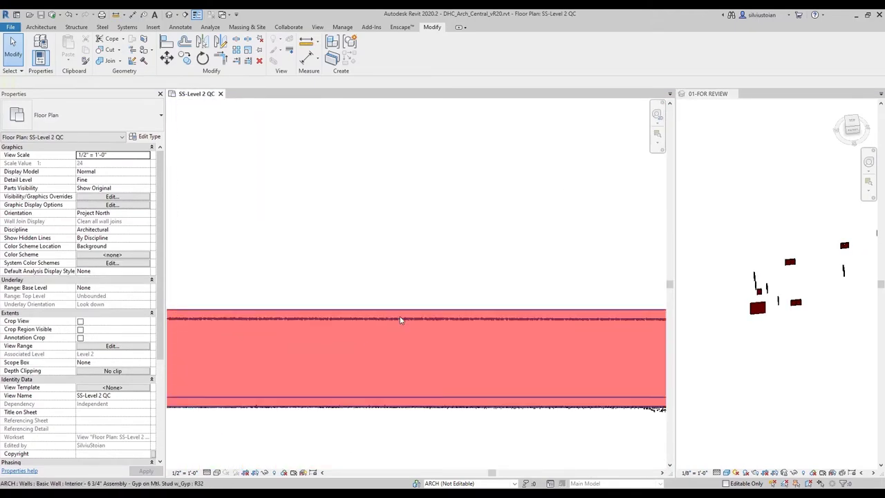
pyautogui.click(417, 325)
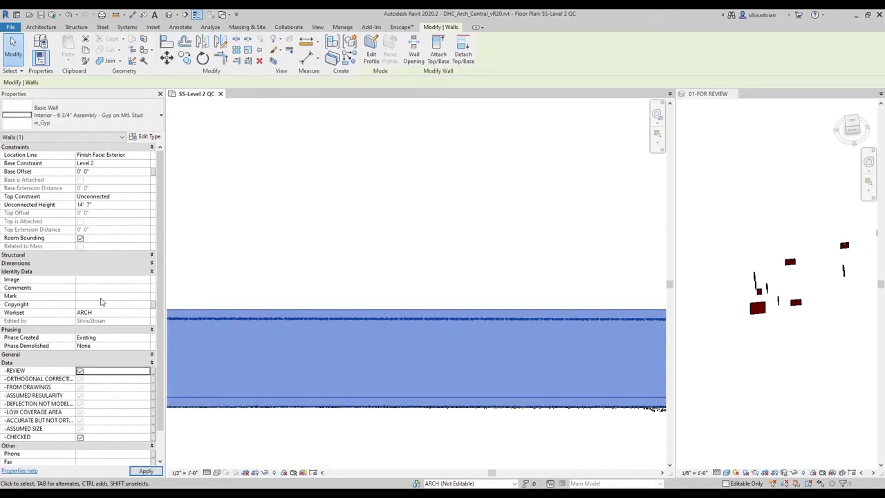
pyautogui.click(146, 289)
pyautogui.write('pl')
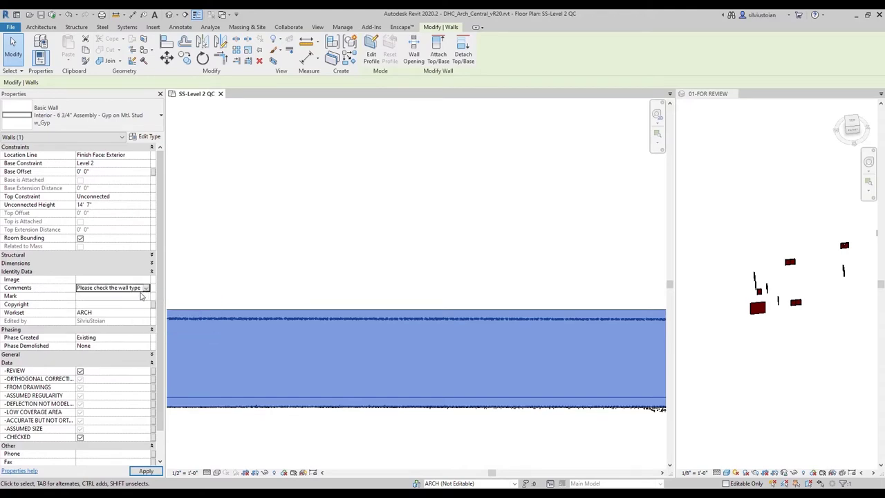
pyautogui.click(409, 261)
# Mark the short stepped corner walls and the long vertical wall running down from them as CHECKED
pyautogui.scroll(-4, 464, 247)
pyautogui.scroll(4, 358, 290)
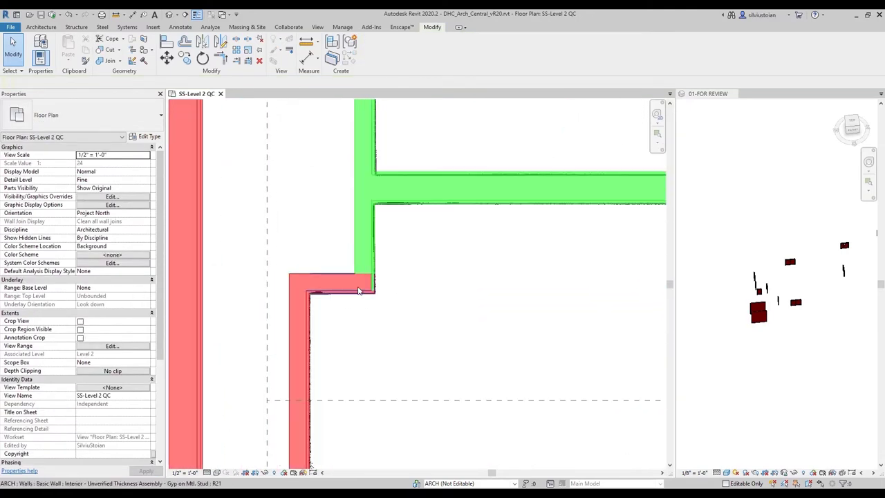
pyautogui.scroll(3, 358, 290)
pyautogui.click(334, 300)
pyautogui.scroll(-3, 334, 304)
pyautogui.moveTo(319, 358); pyautogui.dragTo(298, 160, button='middle')
pyautogui.scroll(-2, 298, 160)
pyautogui.moveTo(268, 388); pyautogui.dragTo(300, 166, button='middle')
pyautogui.click(300, 166)
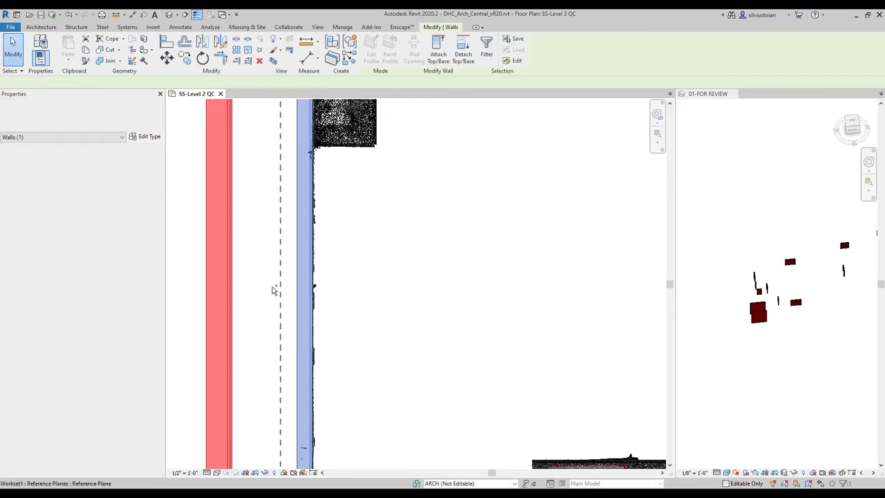
pyautogui.click(462, 256)
pyautogui.scroll(-4, 408, 267)
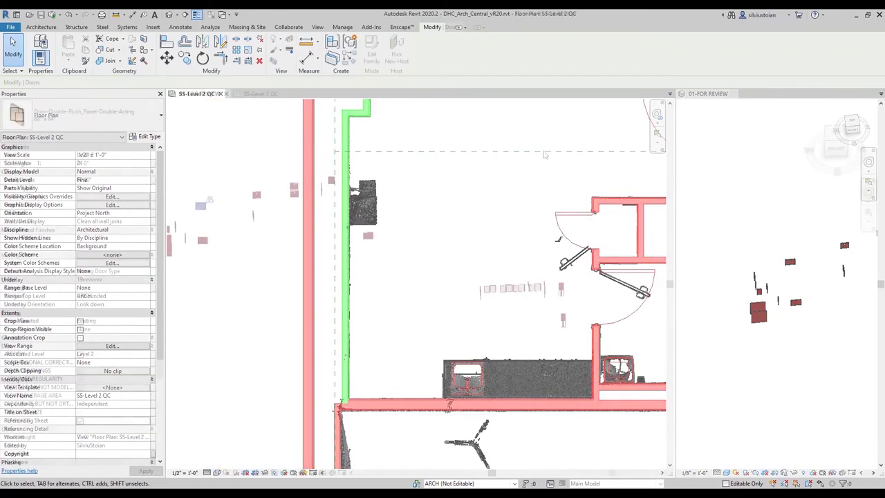
# Review the comments on a flagged 6 3/4" wall and the nearby 36" x 84" single-flush door in the 01-FOR REVIEW 3D view
pyautogui.scroll(4, 307, 210)
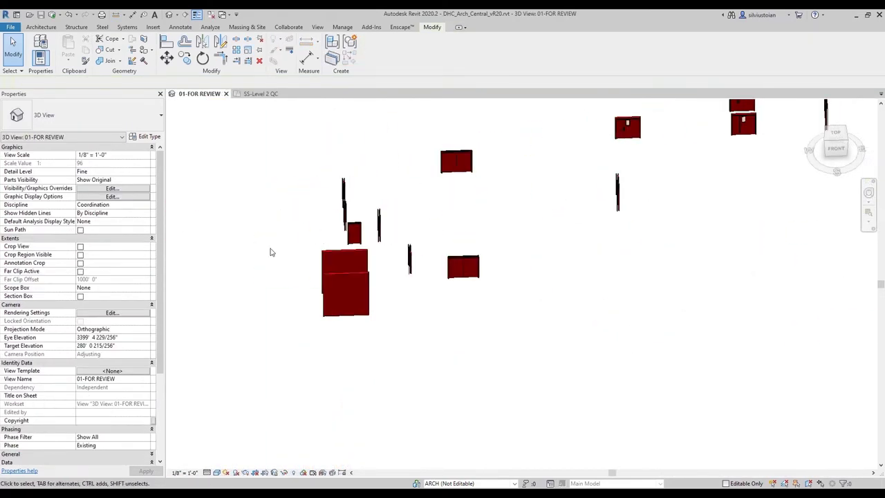
pyautogui.click(328, 256)
pyautogui.keyDown('shift'); pyautogui.moveTo(266, 266); pyautogui.dragTo(293, 271, button='middle'); pyautogui.keyUp('shift')
pyautogui.scroll(2, 289, 245)
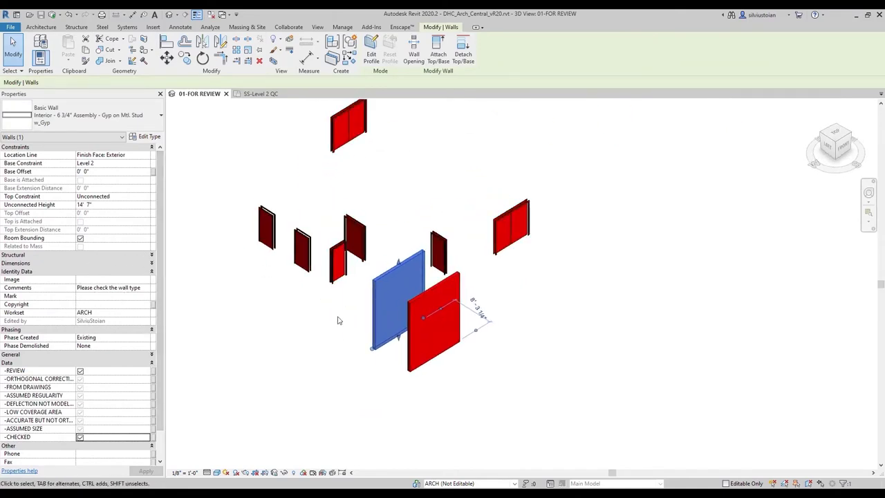
pyautogui.click(442, 242)
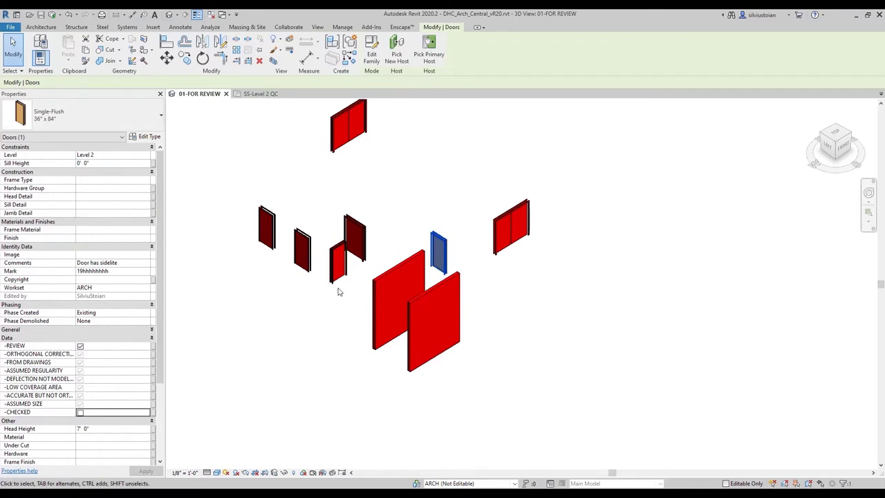
# Check the comment on the flagged unverified-thickness wall with openings, and look over the other elements in the 3D review view
pyautogui.moveTo(566, 293); pyautogui.dragTo(417, 342, button='middle')
pyautogui.scroll(-3, 416, 339)
pyautogui.moveTo(479, 310); pyautogui.dragTo(308, 360, button='middle')
pyautogui.scroll(5, 666, 240)
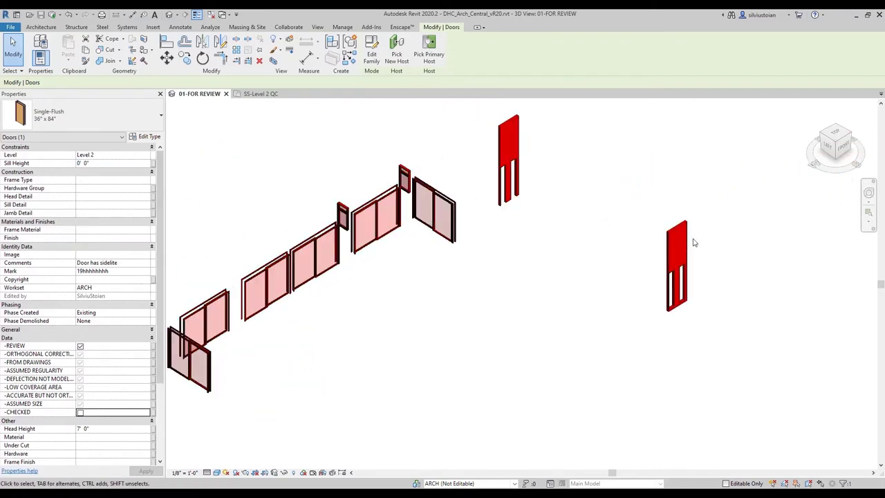
pyautogui.click(666, 242)
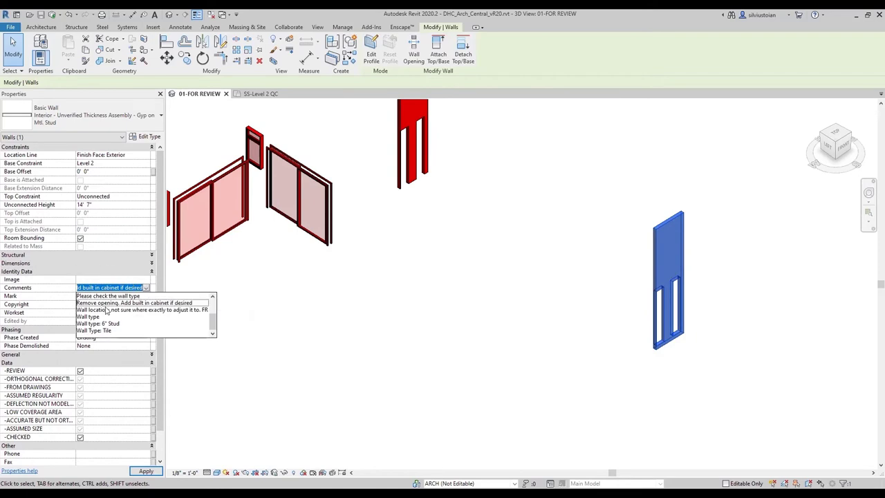
pyautogui.scroll(-6, 398, 308)
pyautogui.click(381, 312)
pyautogui.moveTo(362, 329); pyautogui.dragTo(431, 183, button='middle')
pyautogui.keyDown('shift'); pyautogui.moveTo(415, 290); pyautogui.dragTo(413, 258, button='middle'); pyautogui.keyUp('shift')
pyautogui.scroll(-2, 413, 258)
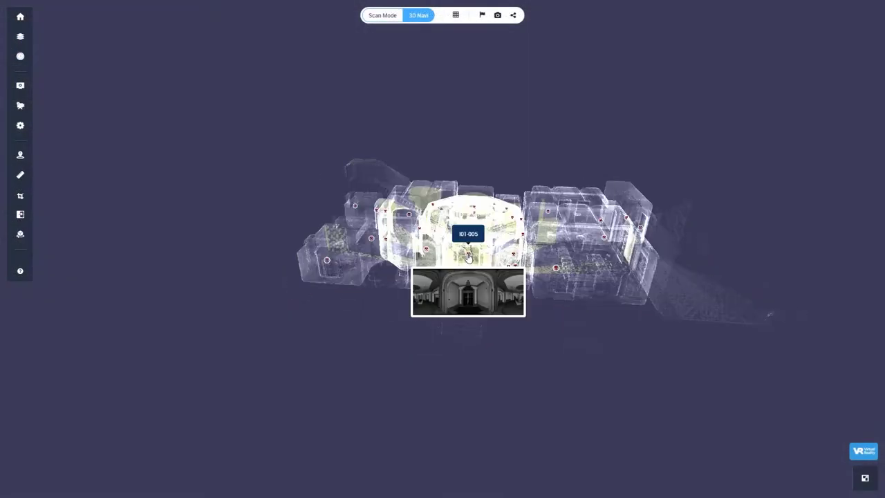
# Switch to the Cintoo scan viewer and walk through scans I01-005, I01-004, I01-003 and I01-002 to examine the captured rooms
pyautogui.click(468, 256)
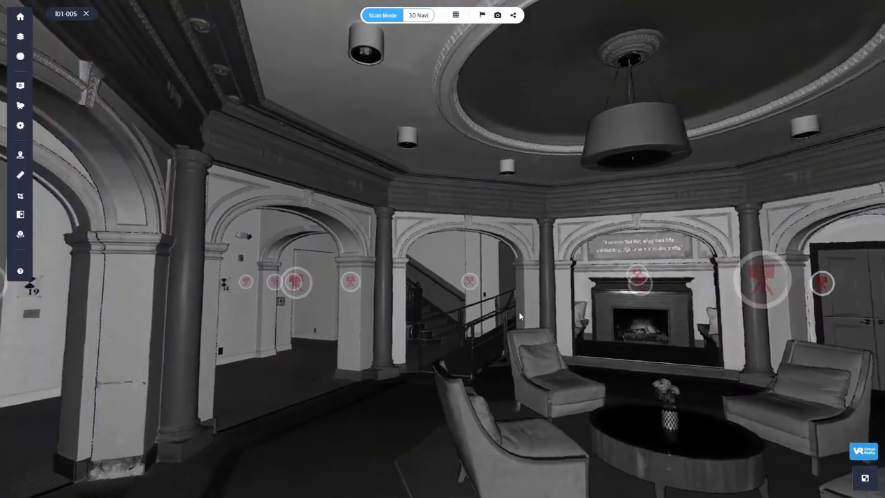
pyautogui.moveTo(518, 315); pyautogui.dragTo(484, 278)
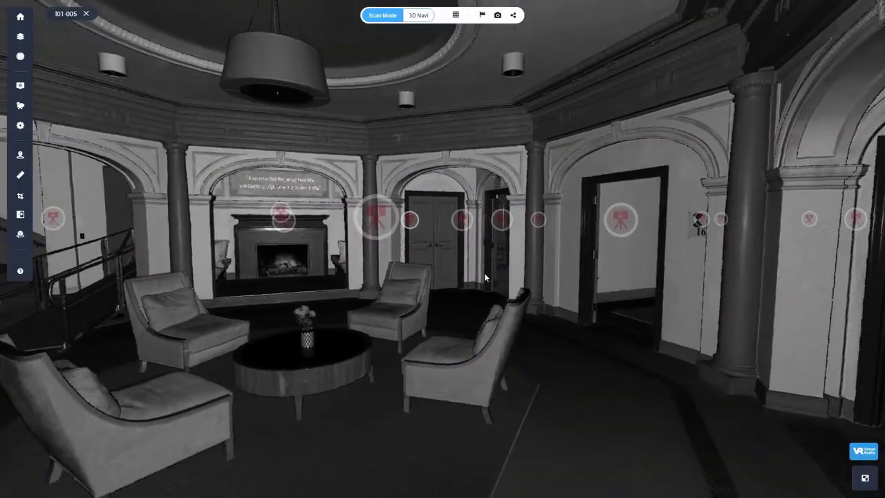
pyautogui.click(380, 220)
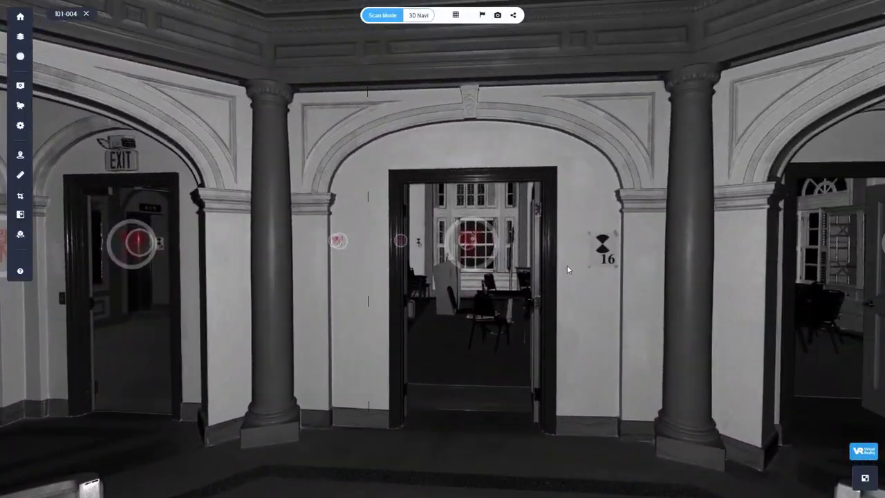
pyautogui.click(475, 245)
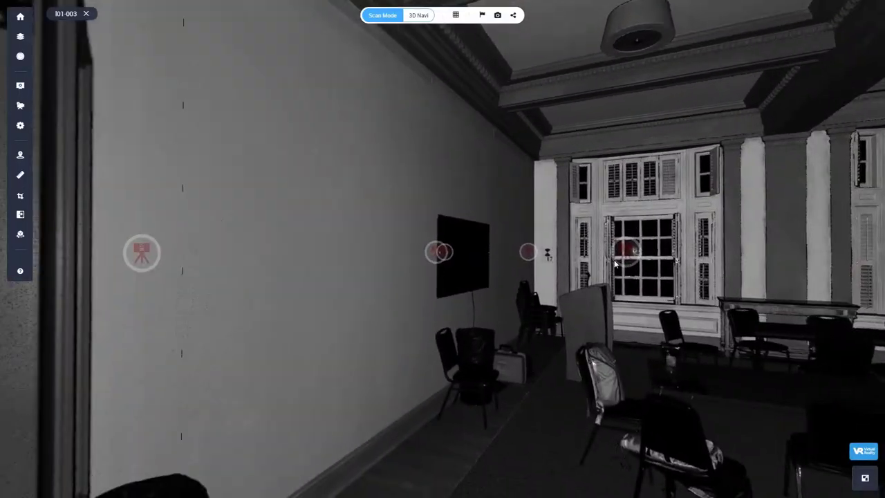
pyautogui.click(623, 251)
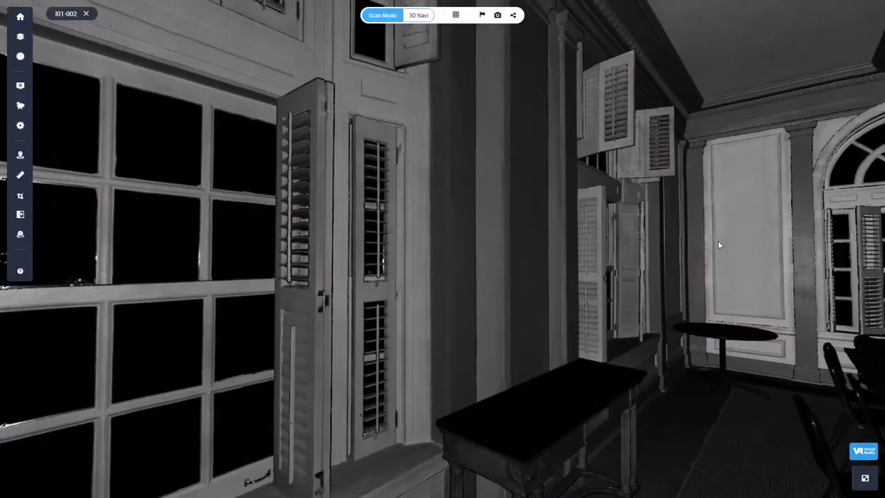
pyautogui.moveTo(718, 240); pyautogui.dragTo(491, 252)
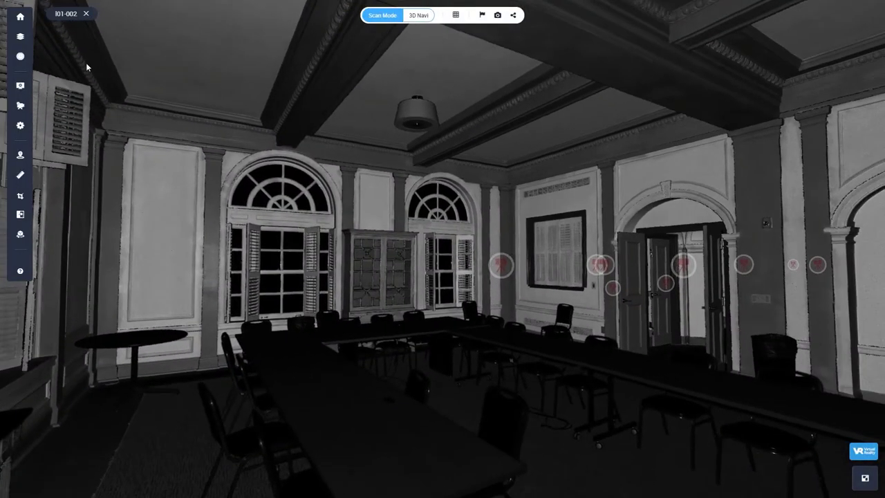
# Load the architectural model from the work zones and compare all models against all scans with Visual Diff at a 0.03 m distance
pyautogui.click(20, 36)
pyautogui.click(869, 50)
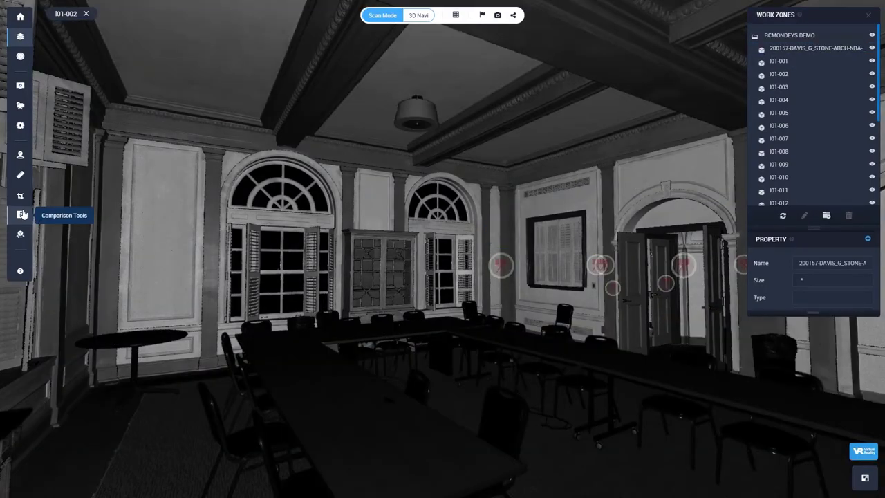
pyautogui.click(21, 215)
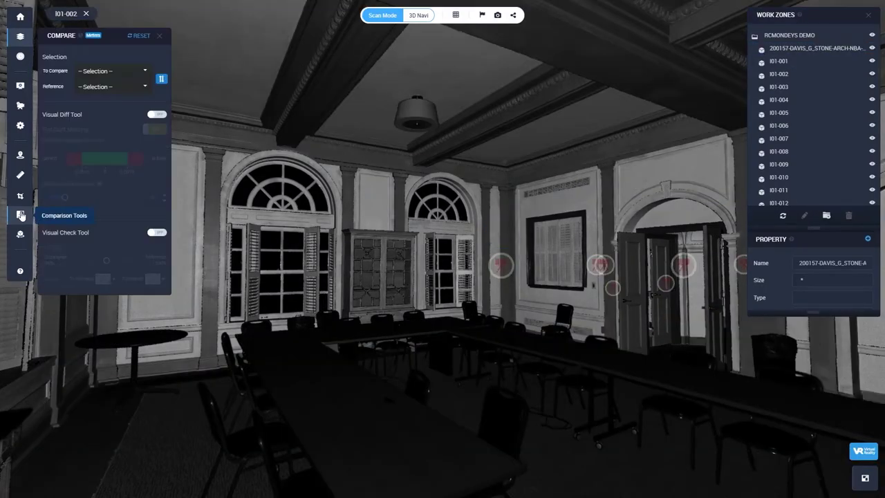
pyautogui.click(21, 43)
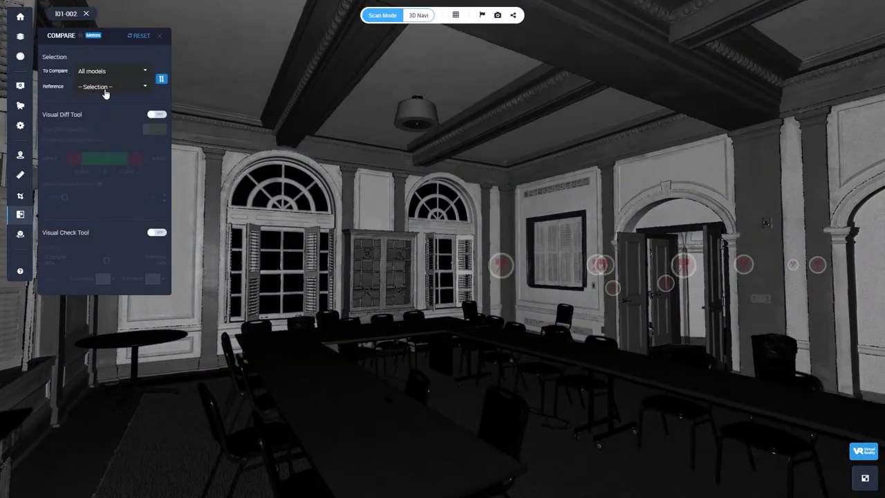
pyautogui.click(158, 114)
pyautogui.moveTo(64, 199); pyautogui.dragTo(62, 200)
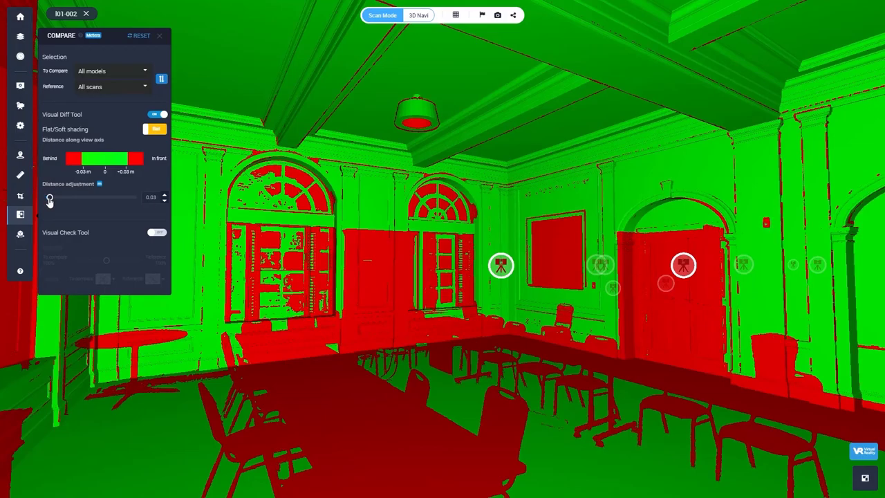
# Move to scan I01-003 and examine the flat-shaded deviations around the columned lounge
pyautogui.moveTo(651, 163); pyautogui.dragTo(477, 254)
pyautogui.click(563, 248)
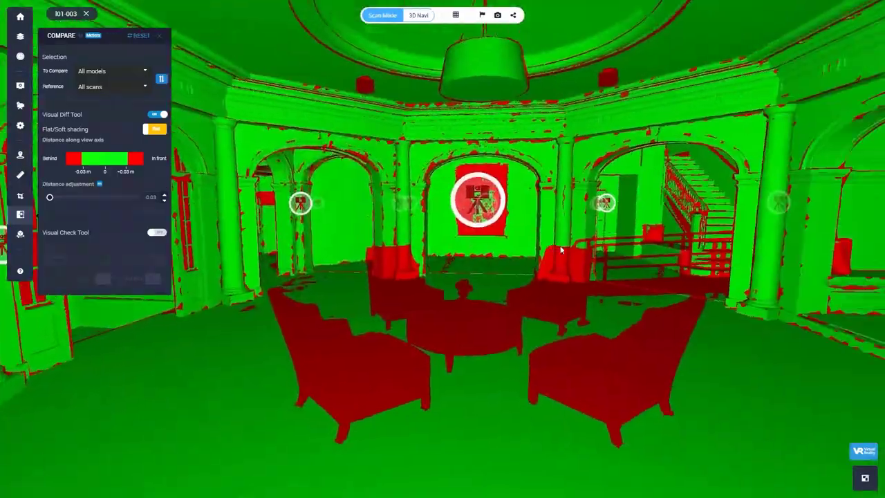
pyautogui.moveTo(561, 250); pyautogui.dragTo(486, 256)
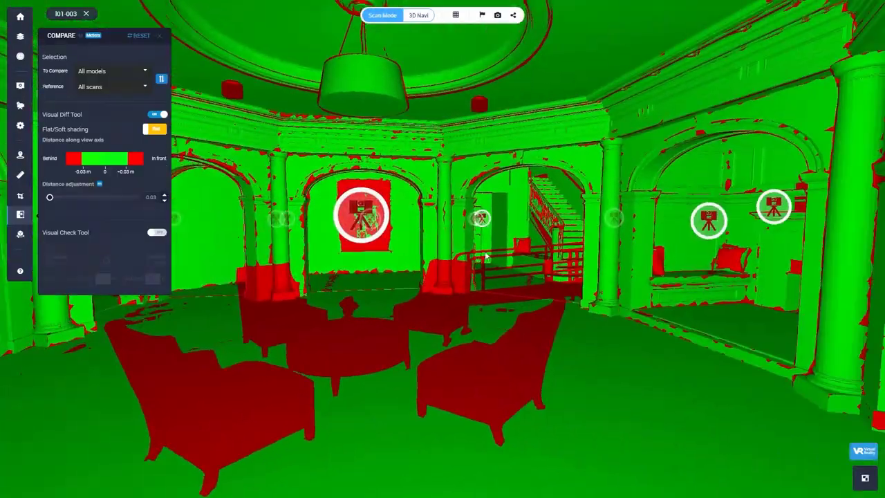
pyautogui.moveTo(419, 235); pyautogui.dragTo(630, 277)
pyautogui.moveTo(401, 263); pyautogui.dragTo(454, 285)
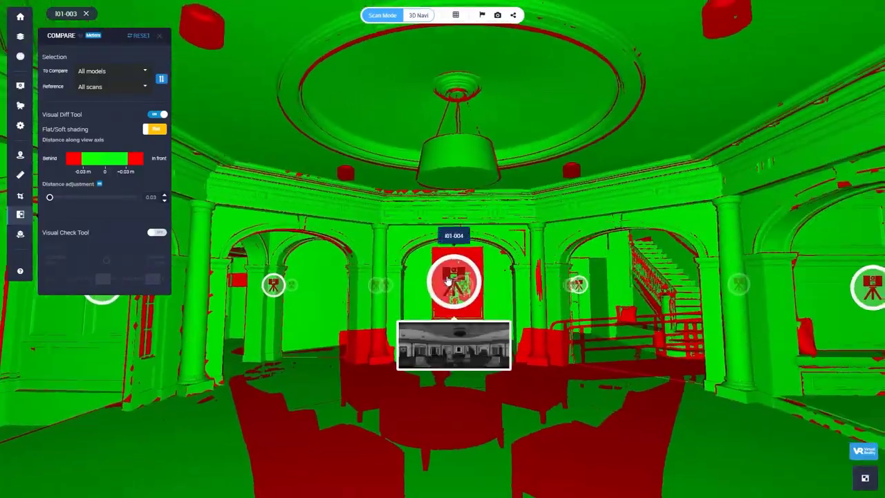
# Move to scan I01-004 and examine the flat-shaded deviations at the staircase, fireplace and doorways
pyautogui.click(454, 284)
pyautogui.click(453, 282)
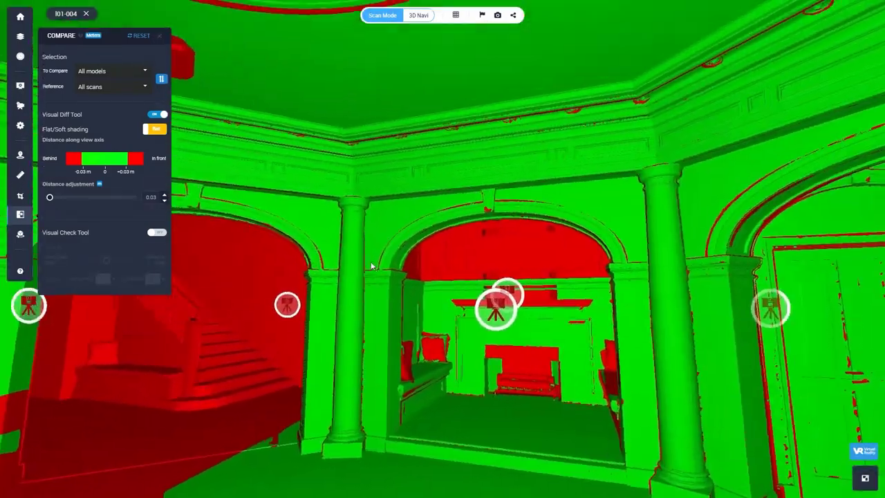
pyautogui.moveTo(371, 262); pyautogui.dragTo(277, 269)
pyautogui.moveTo(414, 347); pyautogui.dragTo(315, 284)
pyautogui.moveTo(482, 271); pyautogui.dragTo(408, 240)
pyautogui.moveTo(625, 266); pyautogui.dragTo(519, 275)
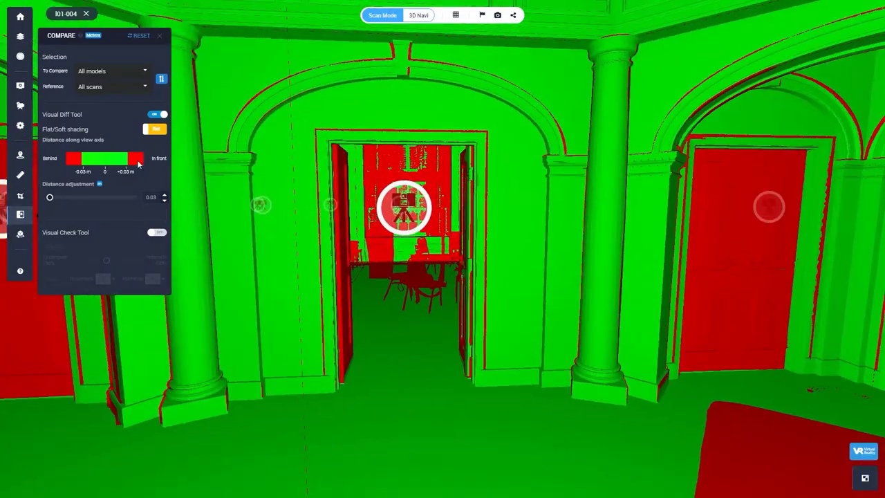
# Change the Visual Diff to soft shading and examine the deviation gradients on the doors and arches around scan I01-004
pyautogui.click(159, 128)
pyautogui.moveTo(363, 133); pyautogui.dragTo(612, 180)
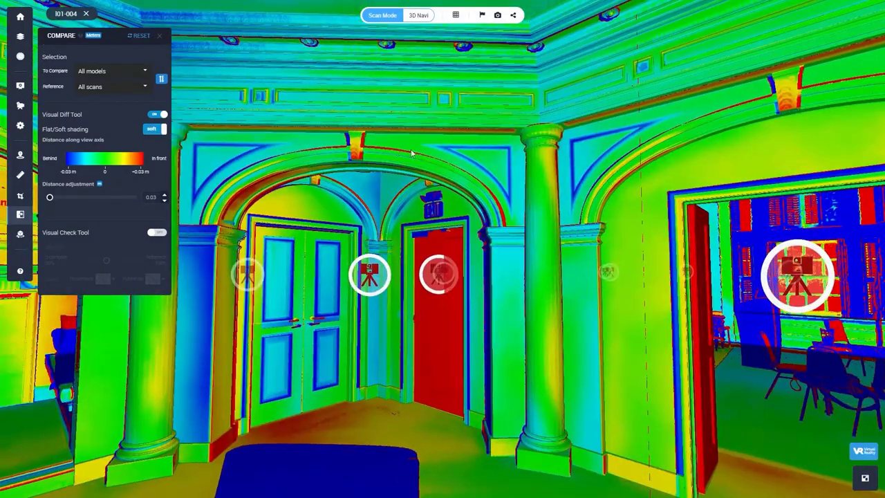
pyautogui.moveTo(410, 149)
pyautogui.mouseDown()
pyautogui.moveTo(503, 174)
pyautogui.moveTo(655, 163)
pyautogui.mouseUp()
pyautogui.moveTo(436, 159); pyautogui.dragTo(723, 112)
pyautogui.moveTo(408, 166)
pyautogui.mouseDown()
pyautogui.moveTo(511, 160)
pyautogui.moveTo(654, 203)
pyautogui.mouseUp()
pyautogui.moveTo(257, 273); pyautogui.dragTo(387, 206)
# Move through scans I01-005 and I01-006 to examine the soft-shaded deviations on the wall panels beside the glazed doors
pyautogui.click(392, 205)
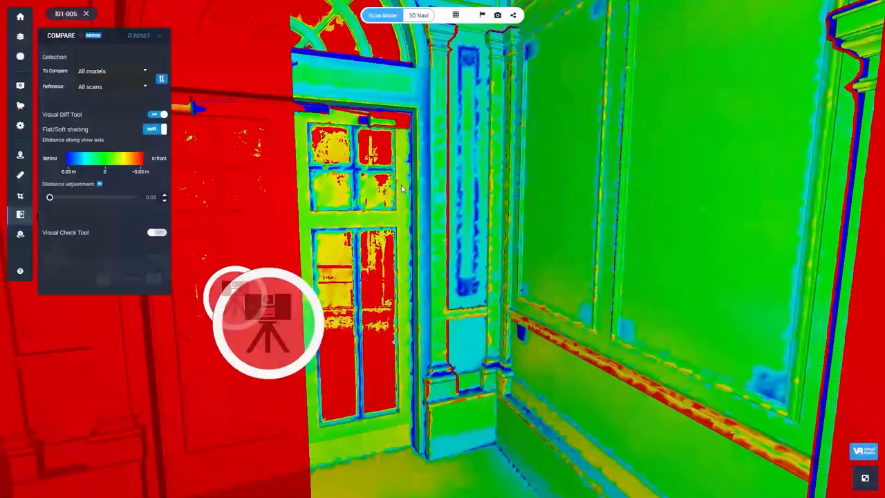
pyautogui.moveTo(374, 133); pyautogui.dragTo(537, 199)
pyautogui.moveTo(681, 131); pyautogui.dragTo(657, 178)
pyautogui.moveTo(311, 297); pyautogui.dragTo(409, 159)
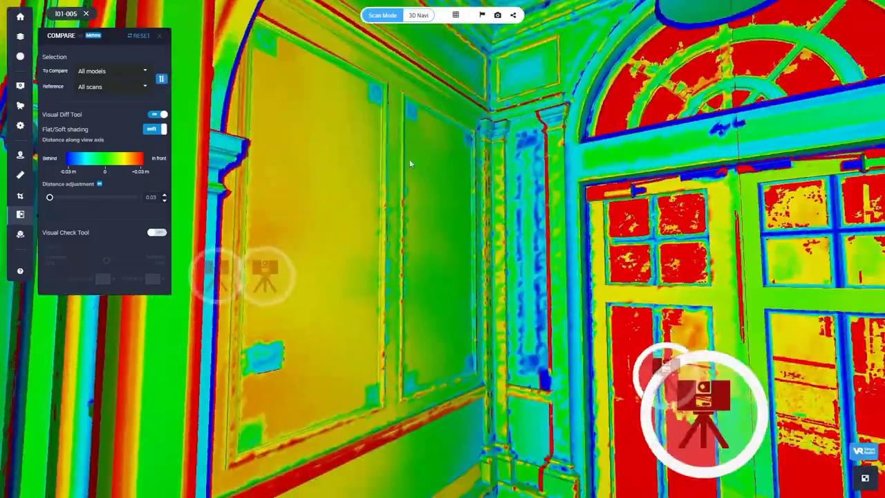
pyautogui.click(705, 414)
pyautogui.moveTo(337, 167); pyautogui.dragTo(290, 173)
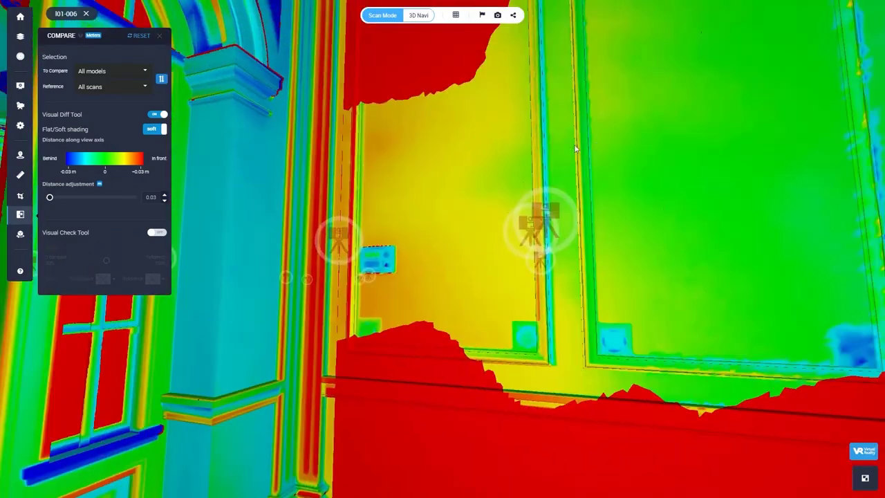
pyautogui.moveTo(569, 190); pyautogui.dragTo(533, 274)
pyautogui.moveTo(609, 250); pyautogui.dragTo(547, 296)
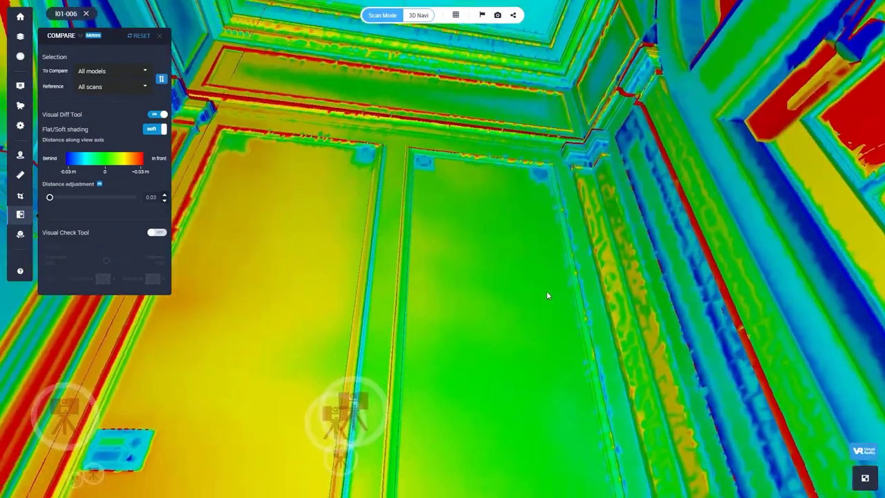
# Compare the 100% visible model with the 100% visible reference scans at I01-004 using the Visual Check tool, and turn it off
pyautogui.click(158, 233)
pyautogui.moveTo(106, 262); pyautogui.dragTo(70, 261)
pyautogui.moveTo(258, 305); pyautogui.dragTo(587, 223)
pyautogui.click(399, 158)
pyautogui.click(427, 274)
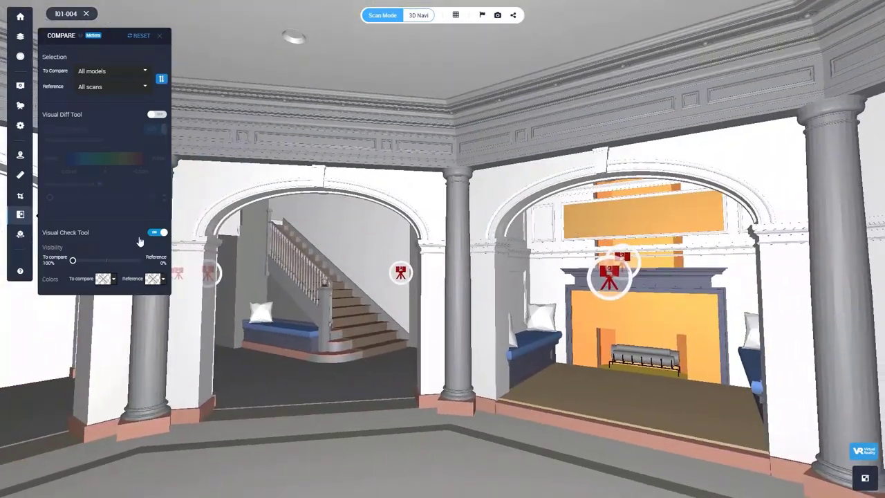
pyautogui.moveTo(73, 261); pyautogui.dragTo(140, 260)
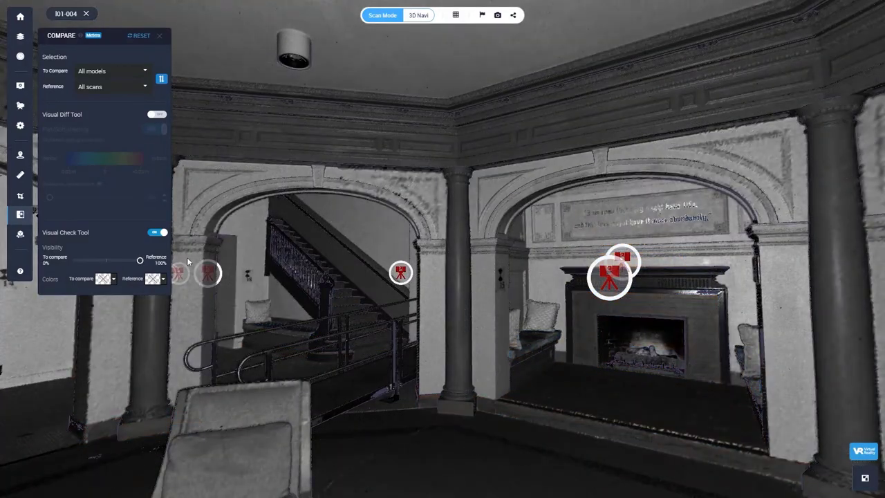
pyautogui.click(158, 232)
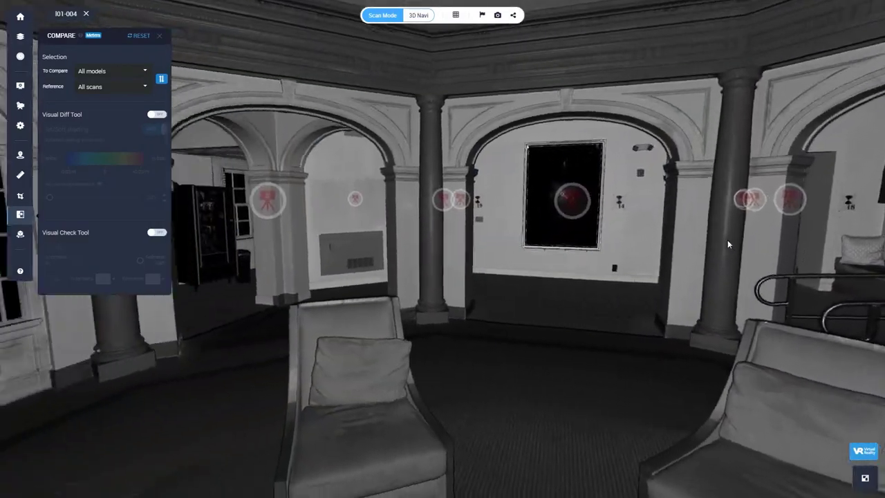